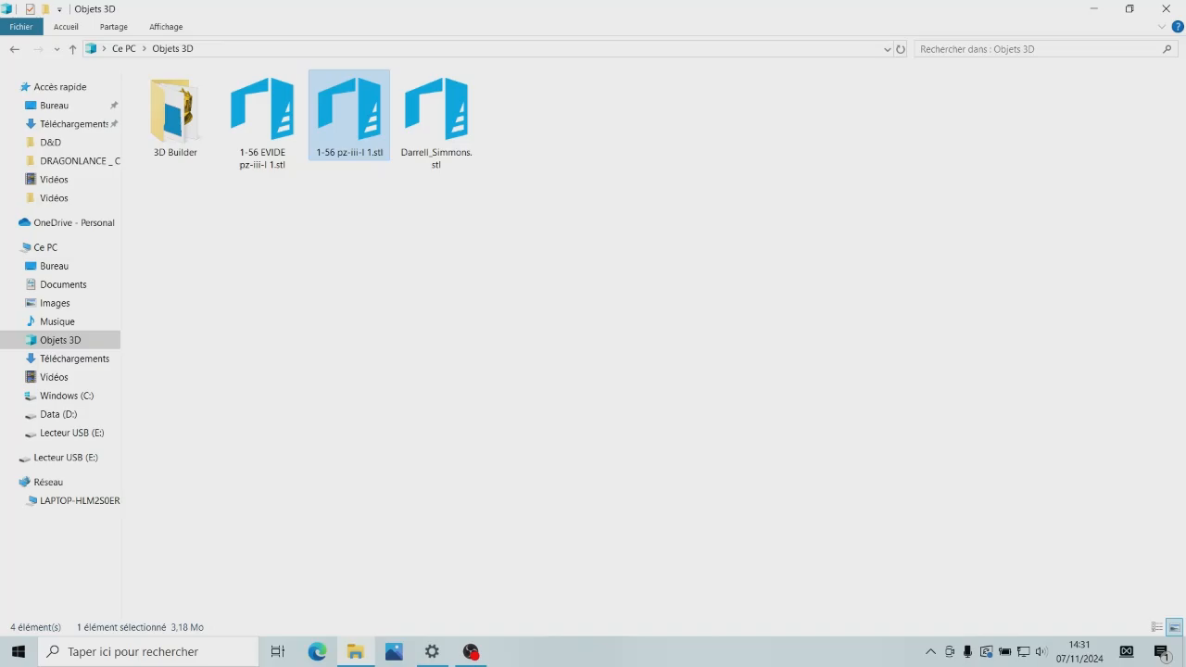
- Open the 1-56 pz-iii-l 1.stl file in 3D Builder and import the model with millimetre units
double_click(349, 116)
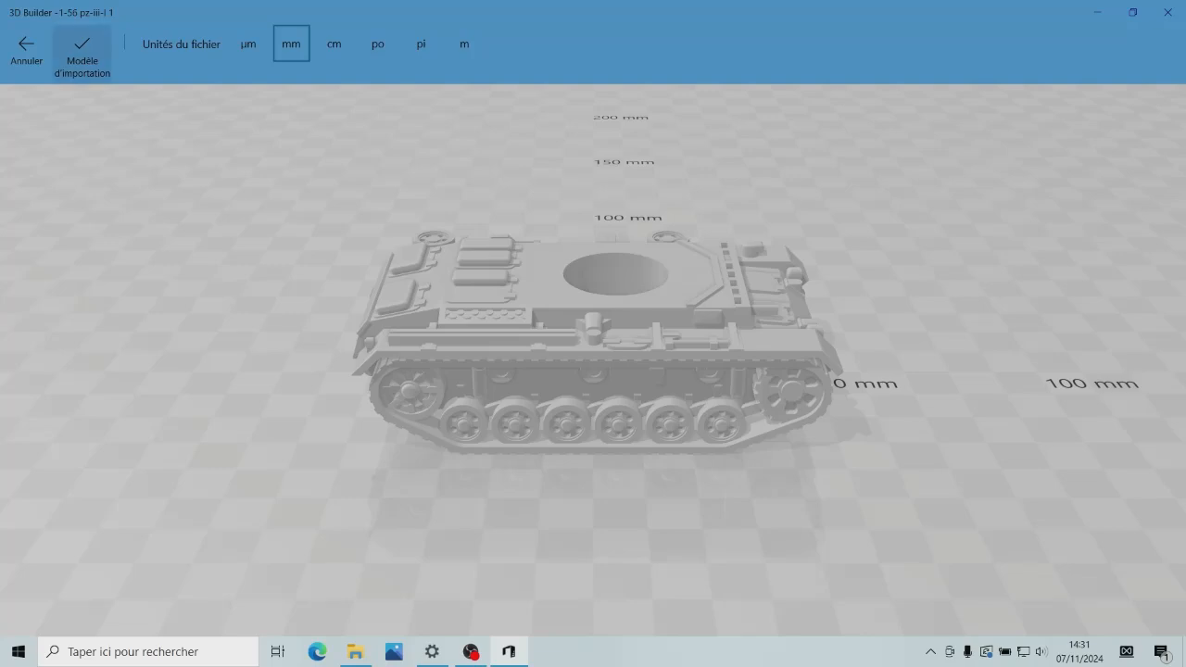
left_click(83, 55)
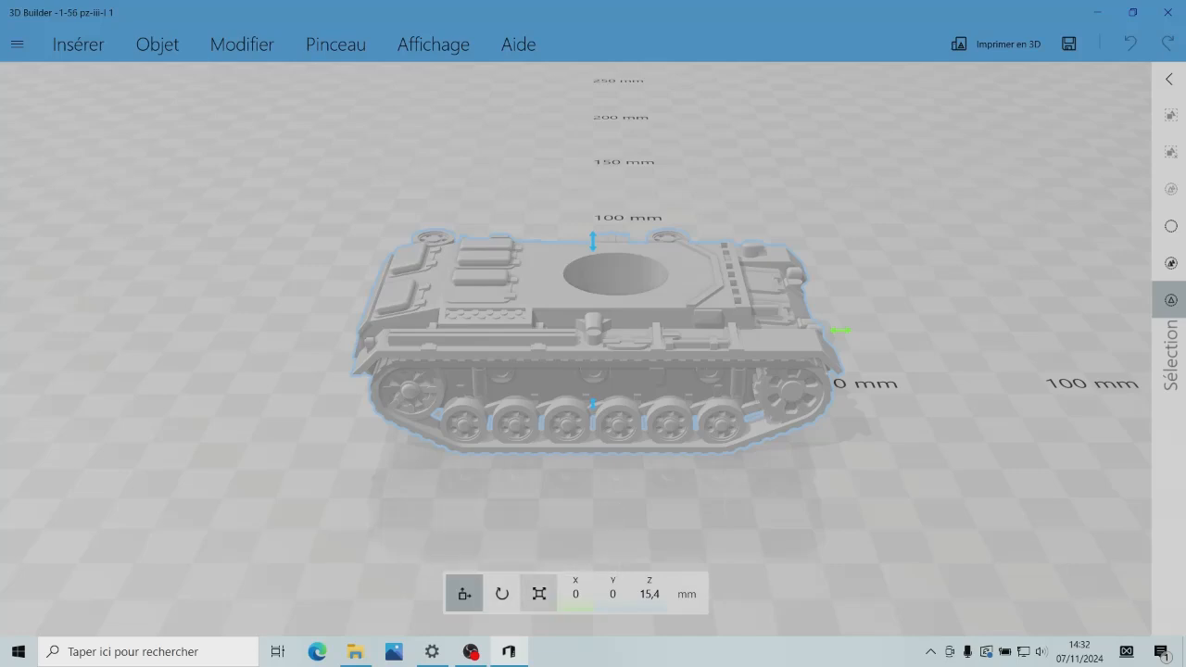
- Check the tank hull's overall dimensions and inspect its underside and sides
left_click(538, 593)
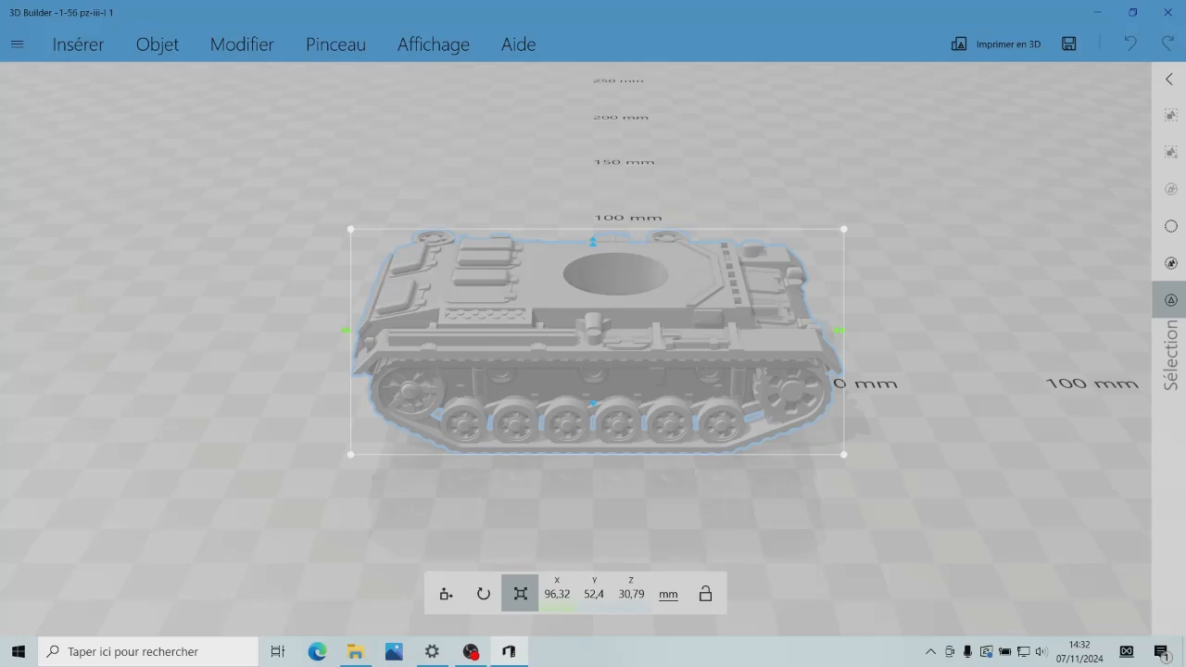
left_click(446, 593)
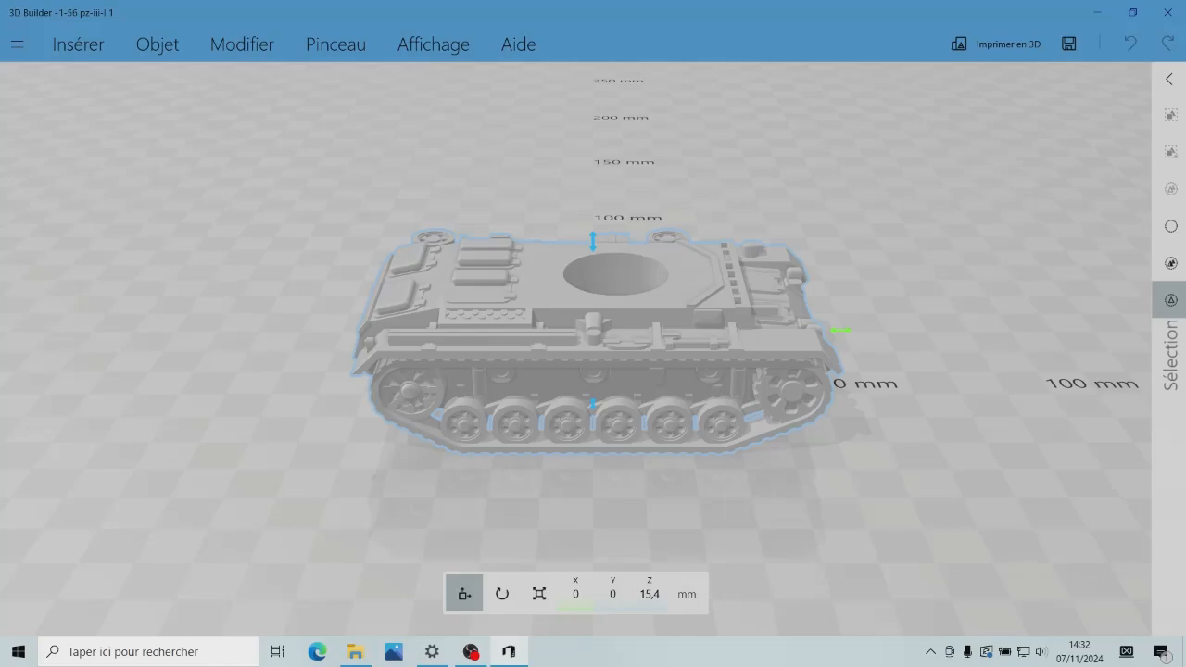
left_click_drag(926, 371, 927, 134)
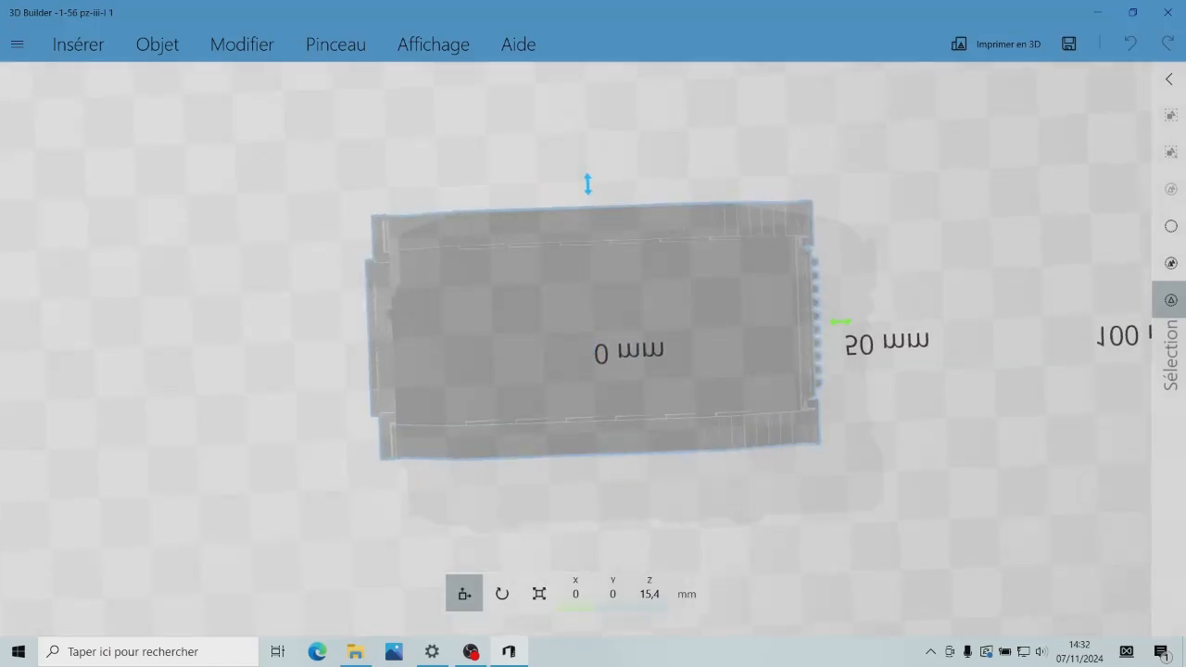
left_click_drag(926, 135, 802, 215)
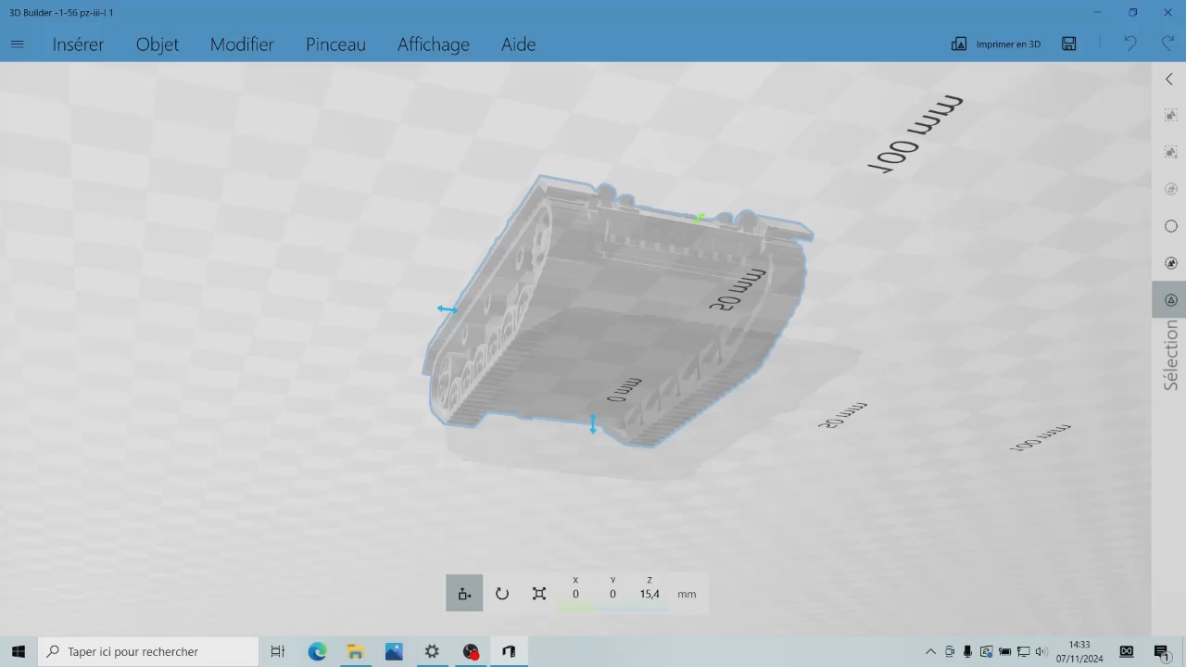
left_click_drag(593, 213, 690, 431)
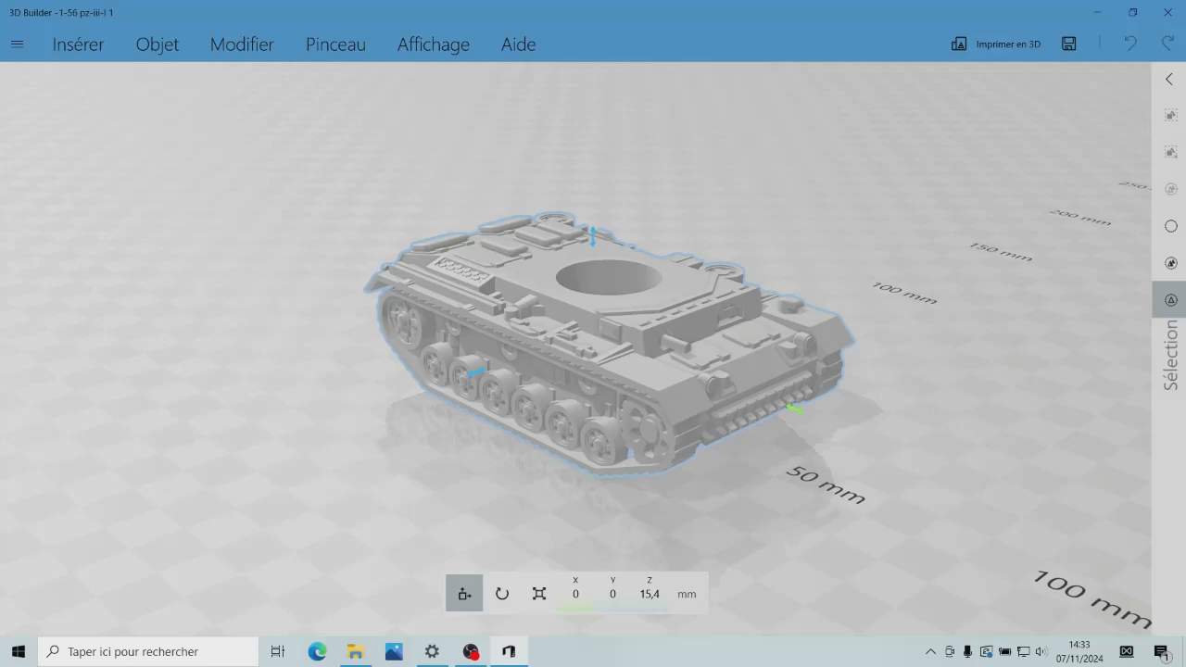
left_click_drag(519, 371, 664, 333)
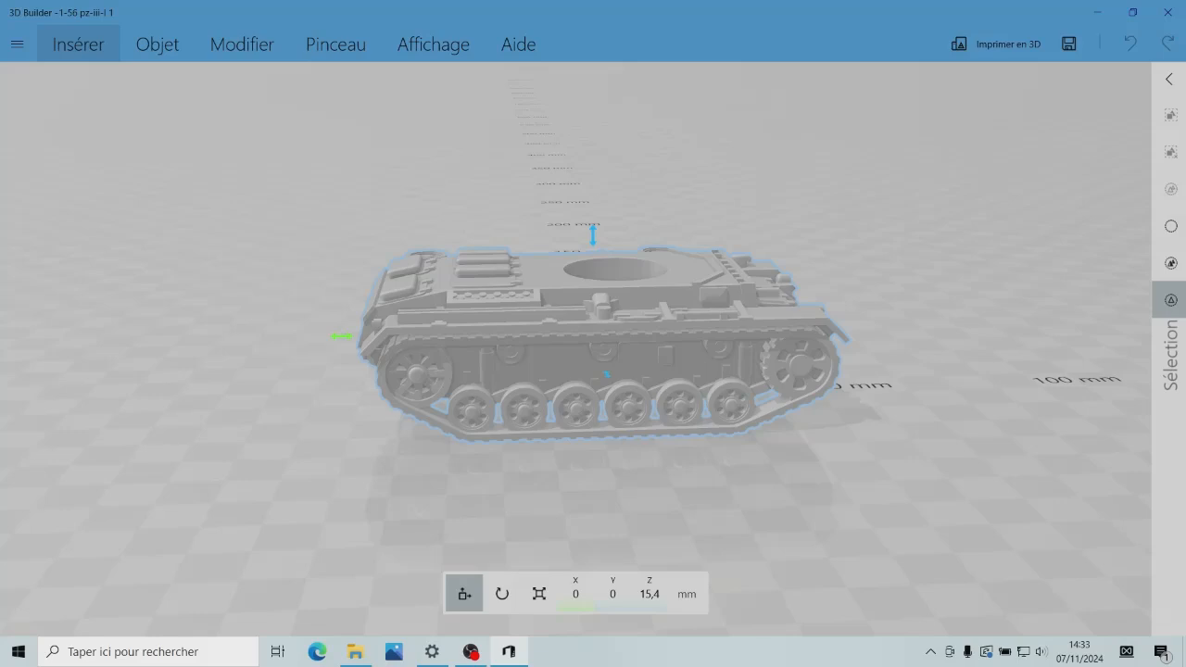
- Insert a cube at the hull's centre and narrow it from both sides to about 31 mm in Y, between the tracks
left_click(77, 44)
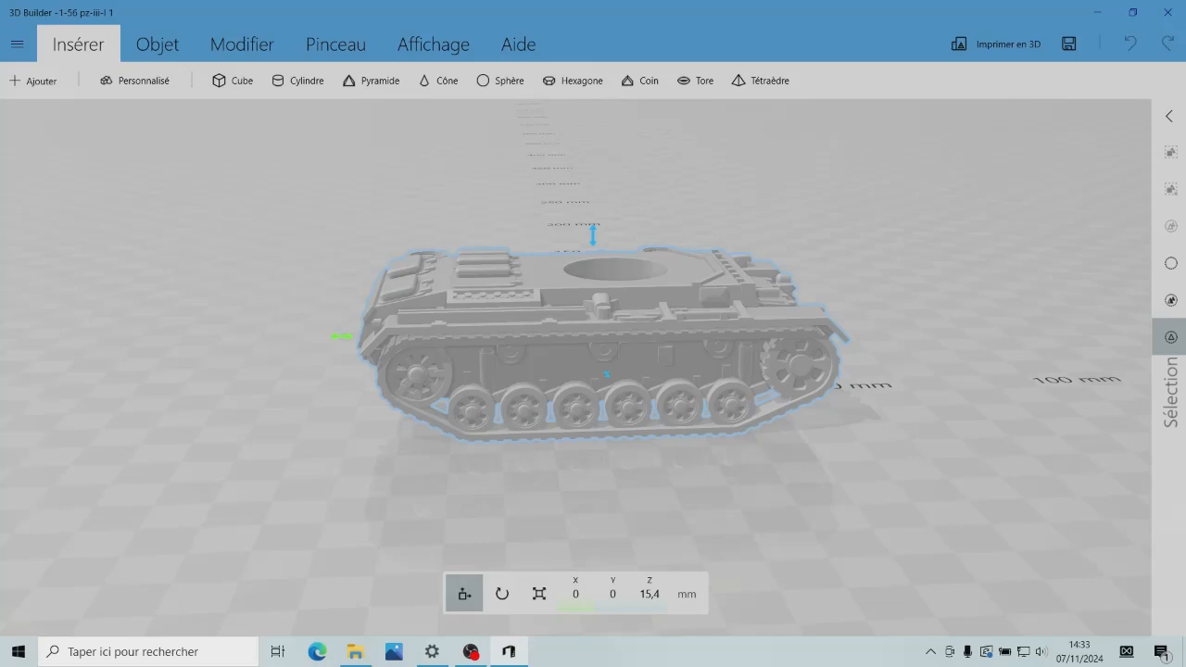
left_click(233, 81)
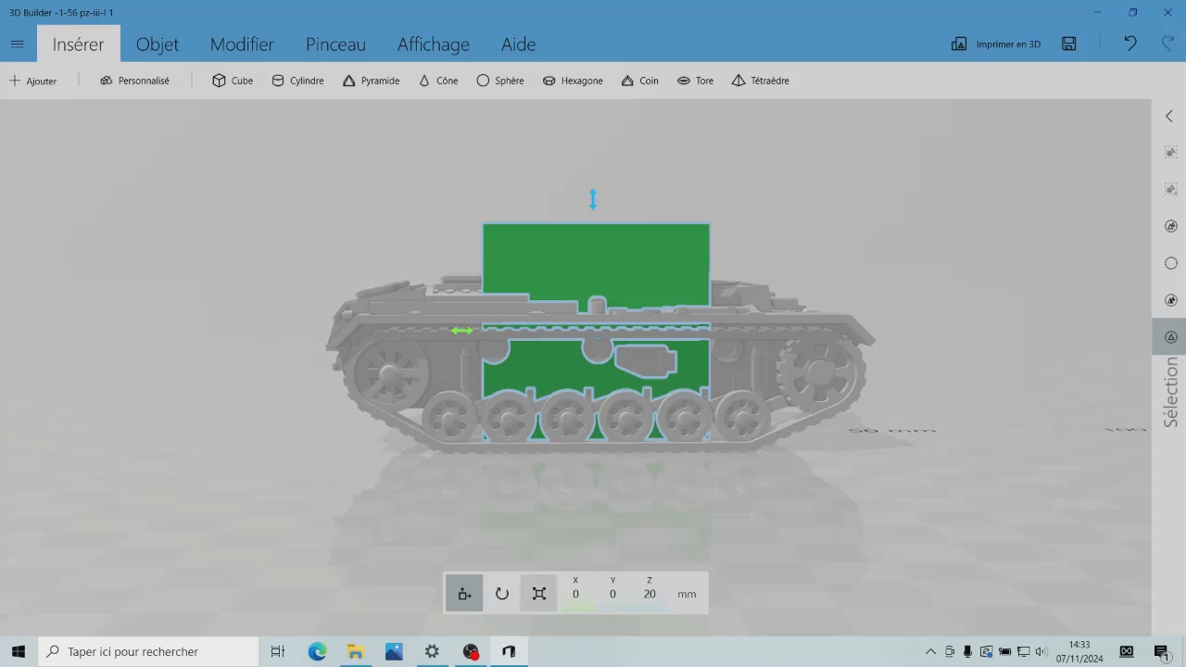
left_click(539, 593)
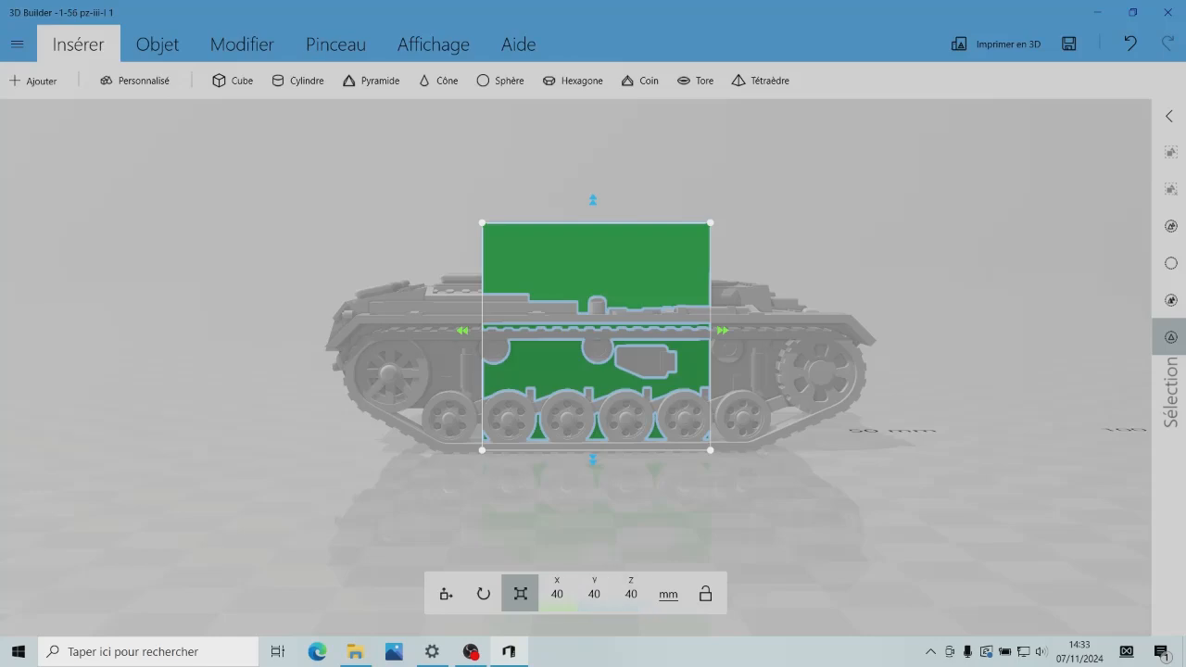
mouse_move(833, 519)
left_mouse_down()
mouse_move(554, 511)
mouse_move(830, 517)
left_mouse_up()
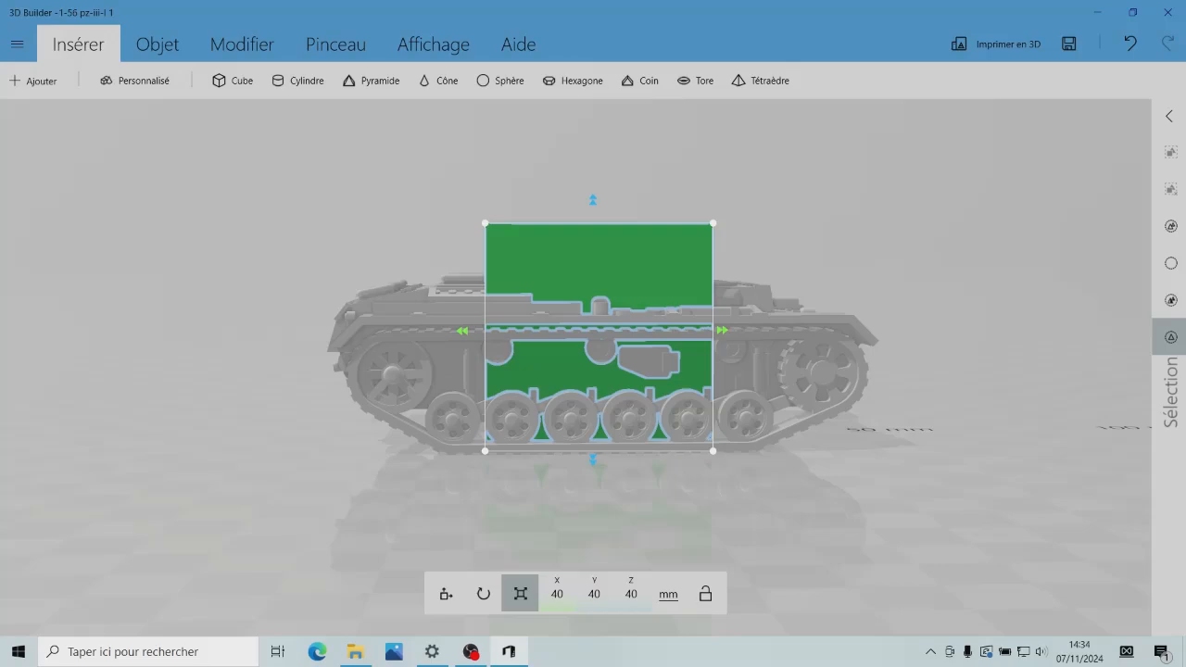
left_click_drag(834, 519, 477, 510)
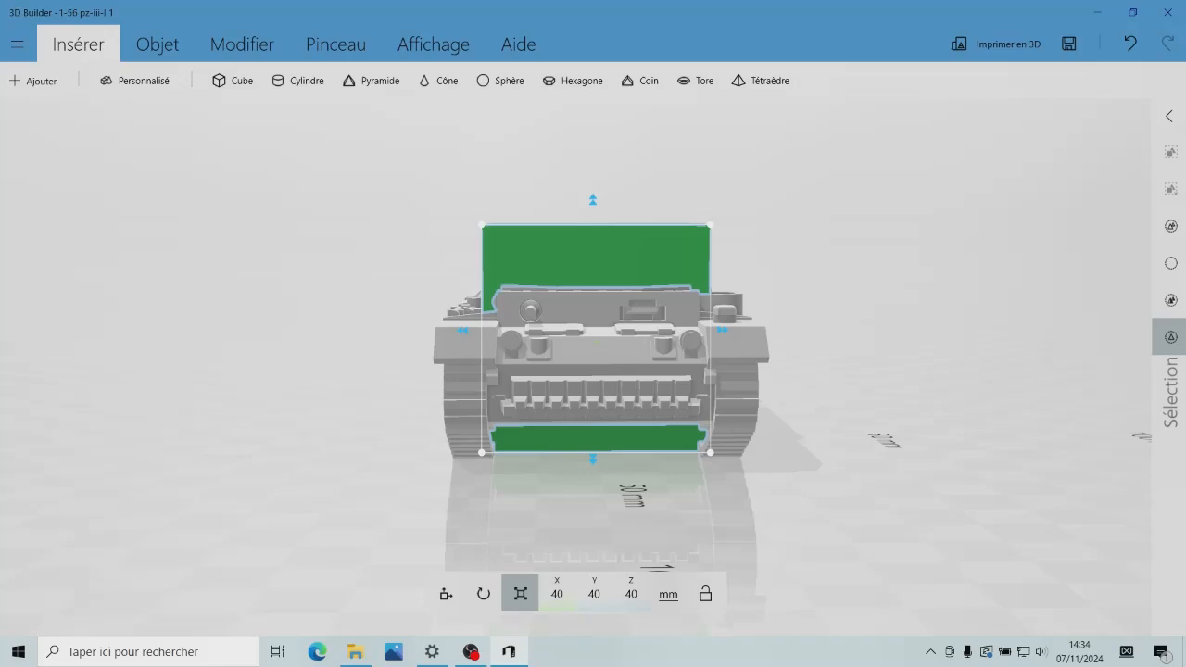
left_click_drag(462, 329, 486, 330)
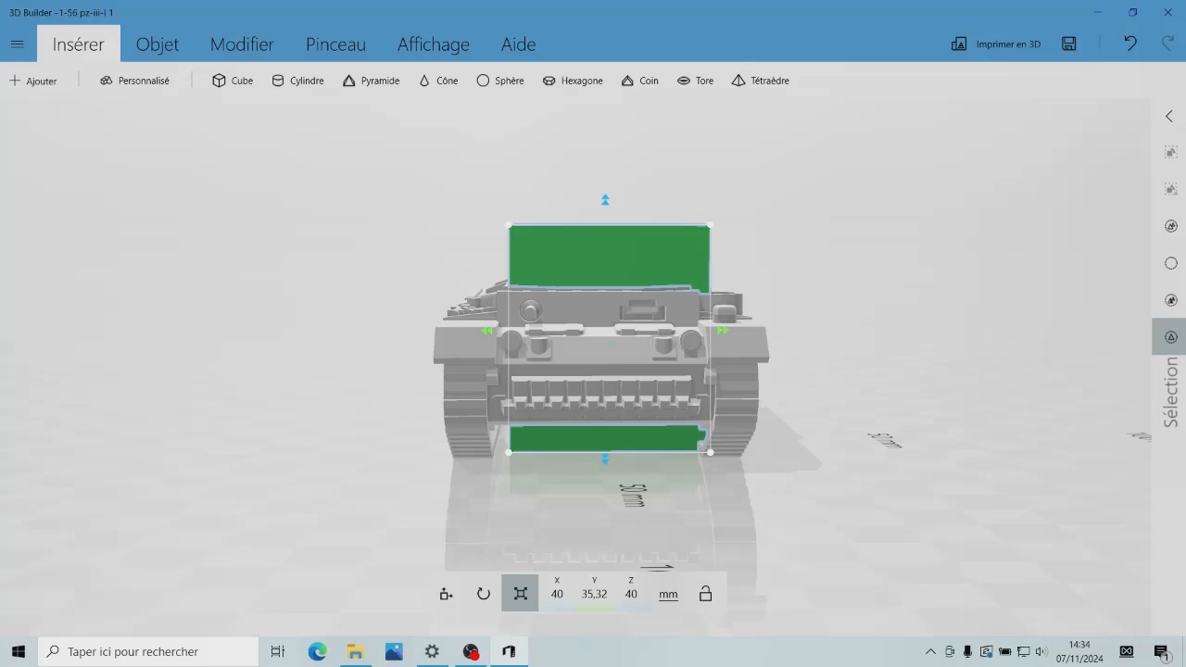
left_click_drag(722, 329, 697, 330)
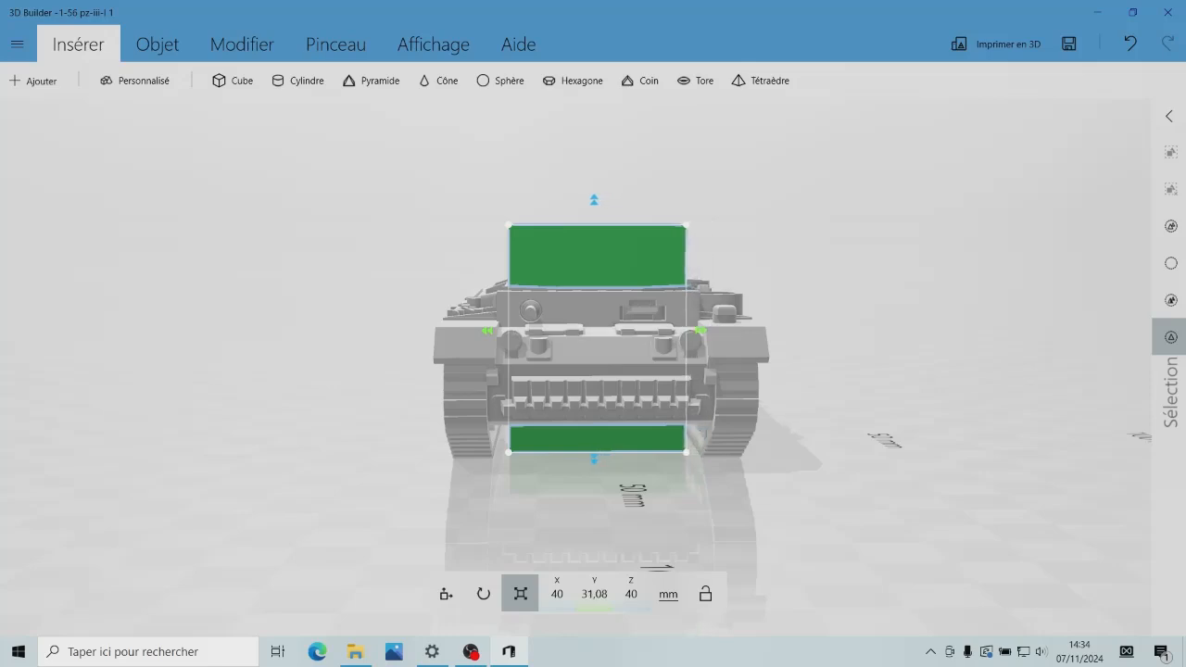
- Lengthen the cube towards both ends of the hull to about 72 mm in X, keeping it inside the hull's outline
left_click_drag(862, 241, 593, 471)
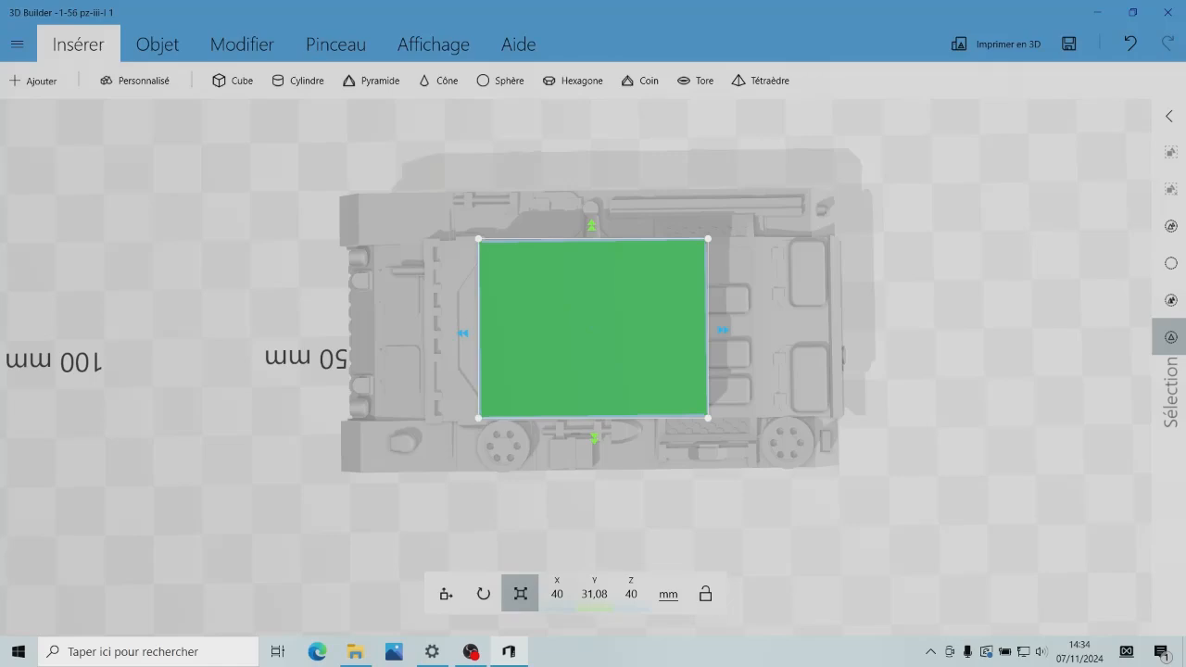
left_click_drag(593, 470, 593, 188)
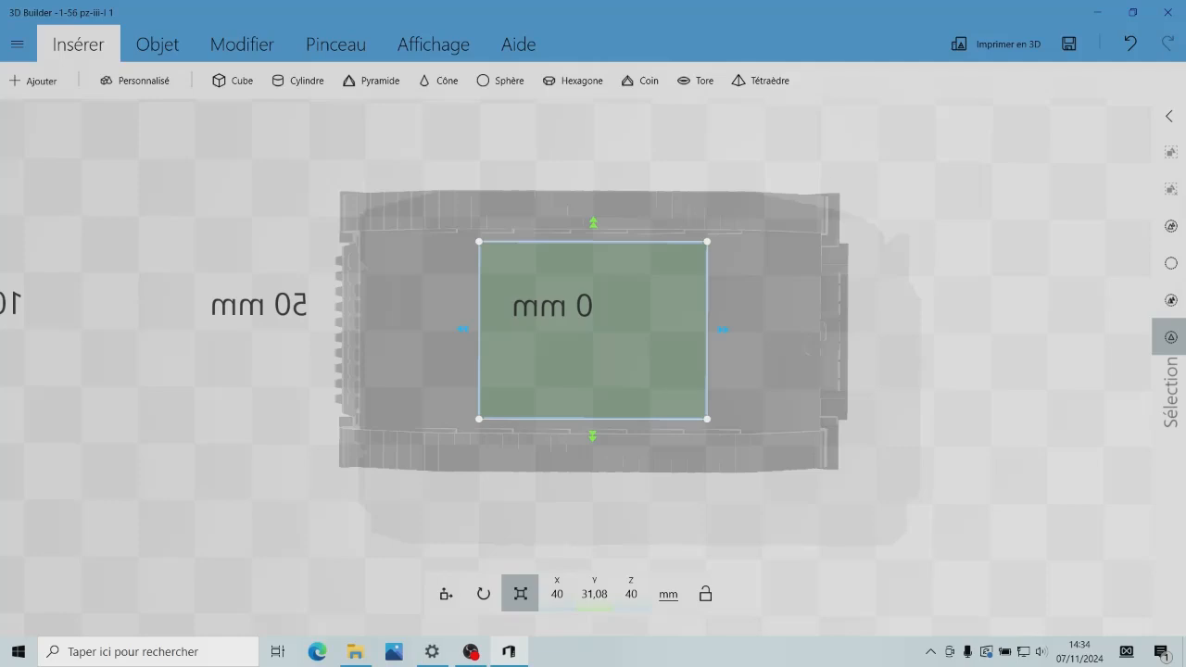
left_click_drag(722, 329, 798, 329)
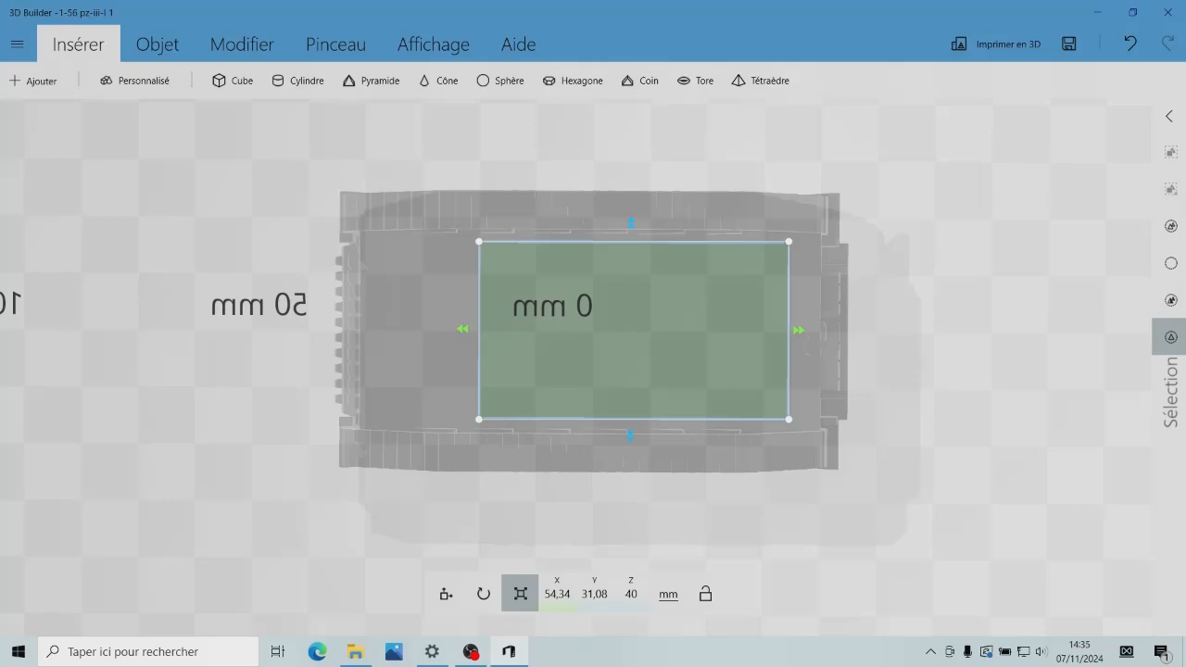
left_click_drag(462, 328, 371, 329)
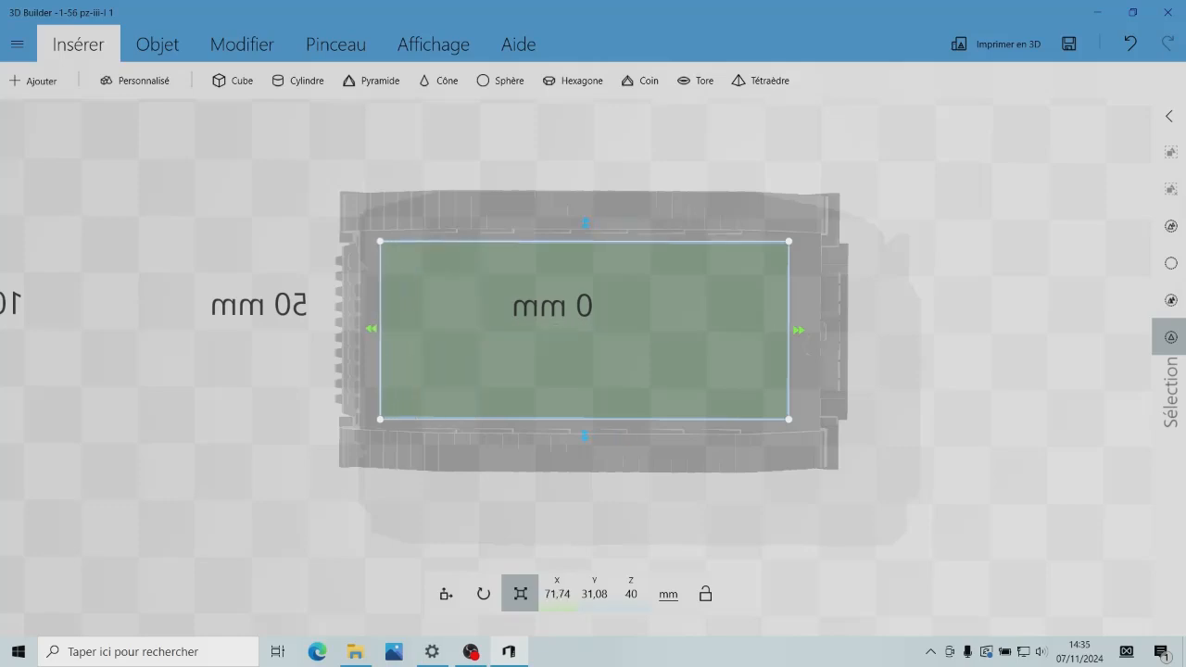
- Lower the top of the box to a height of about 19.7 mm in Z so it stays beneath the hull's deck
left_click_drag(278, 241, 290, 469)
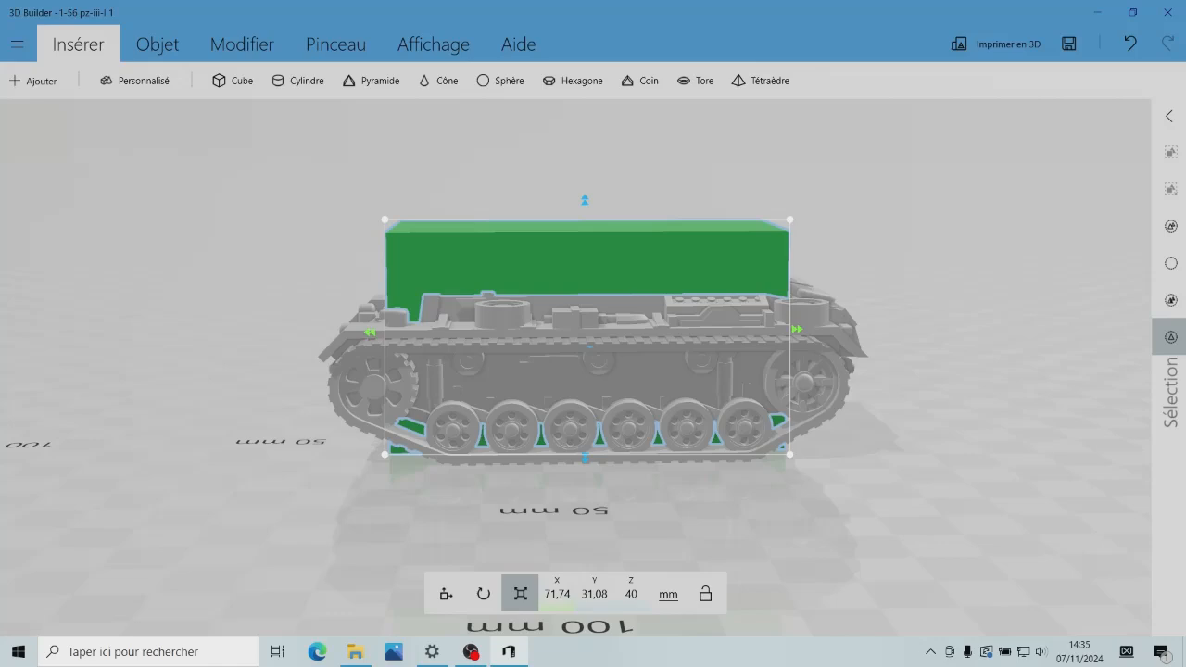
left_click_drag(282, 469, 285, 268)
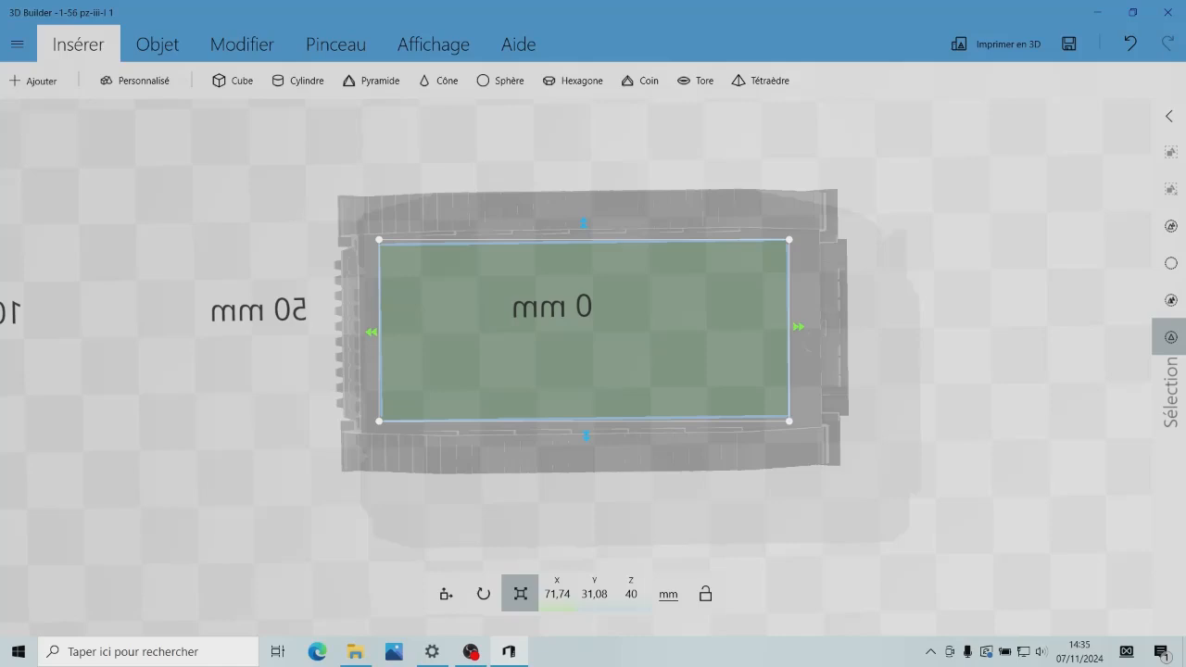
left_click_drag(284, 268, 283, 268)
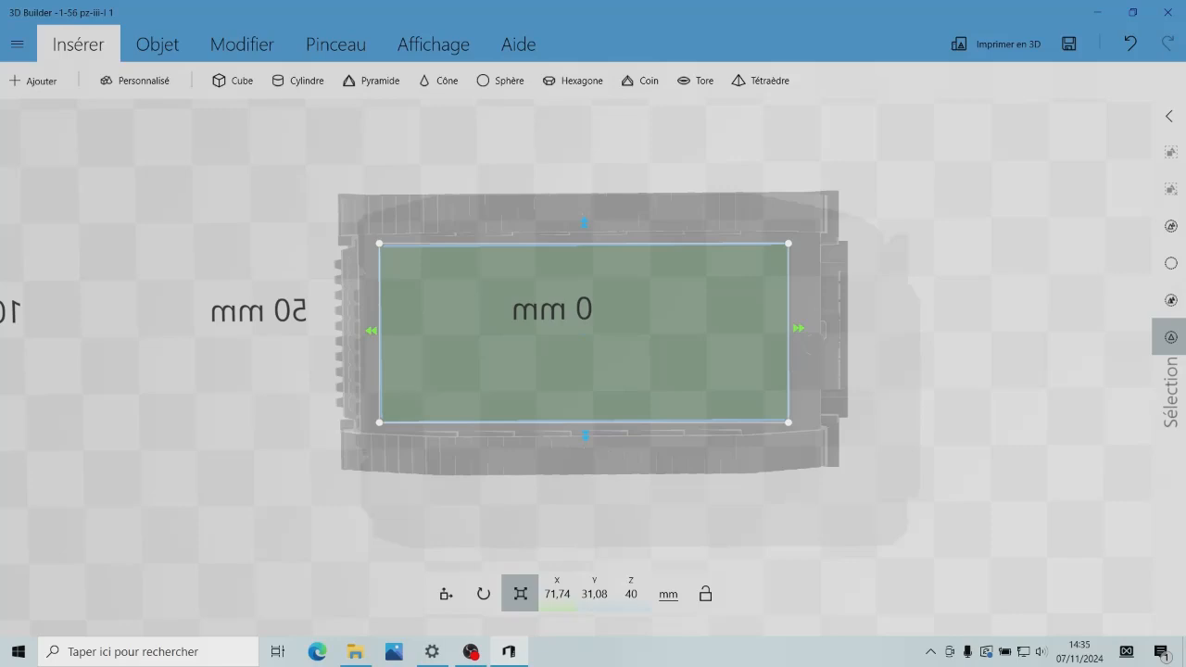
left_click_drag(283, 268, 285, 468)
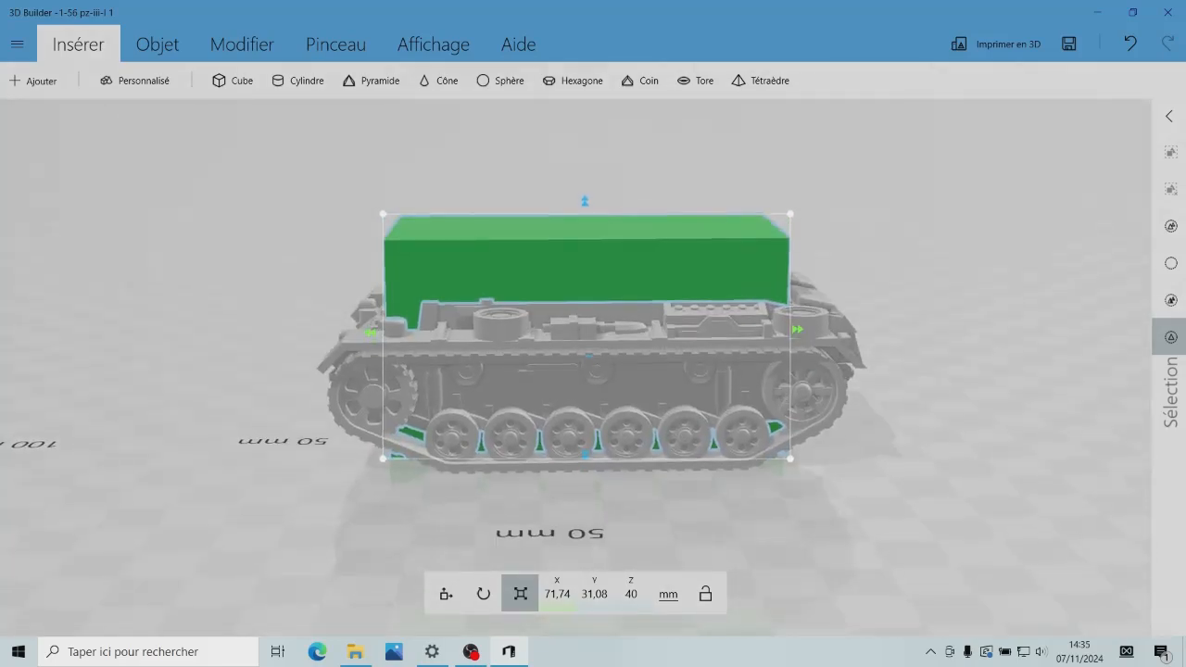
left_click_drag(584, 201, 584, 280)
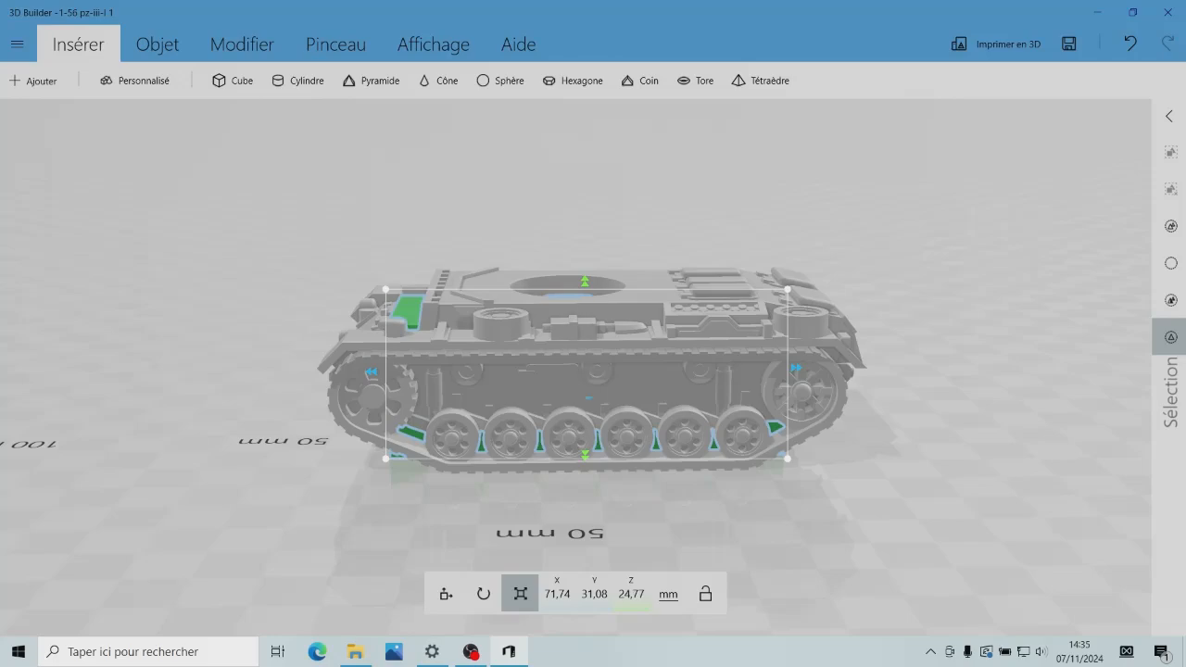
left_click_drag(371, 213, 396, 442)
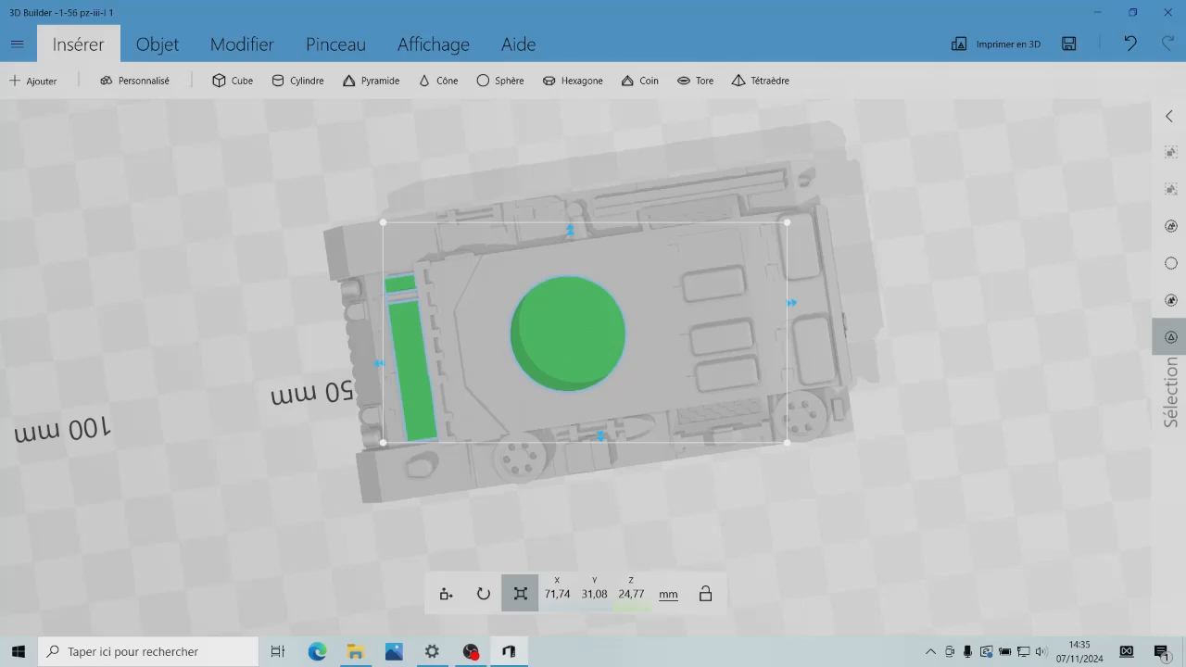
left_click_drag(397, 442, 364, 293)
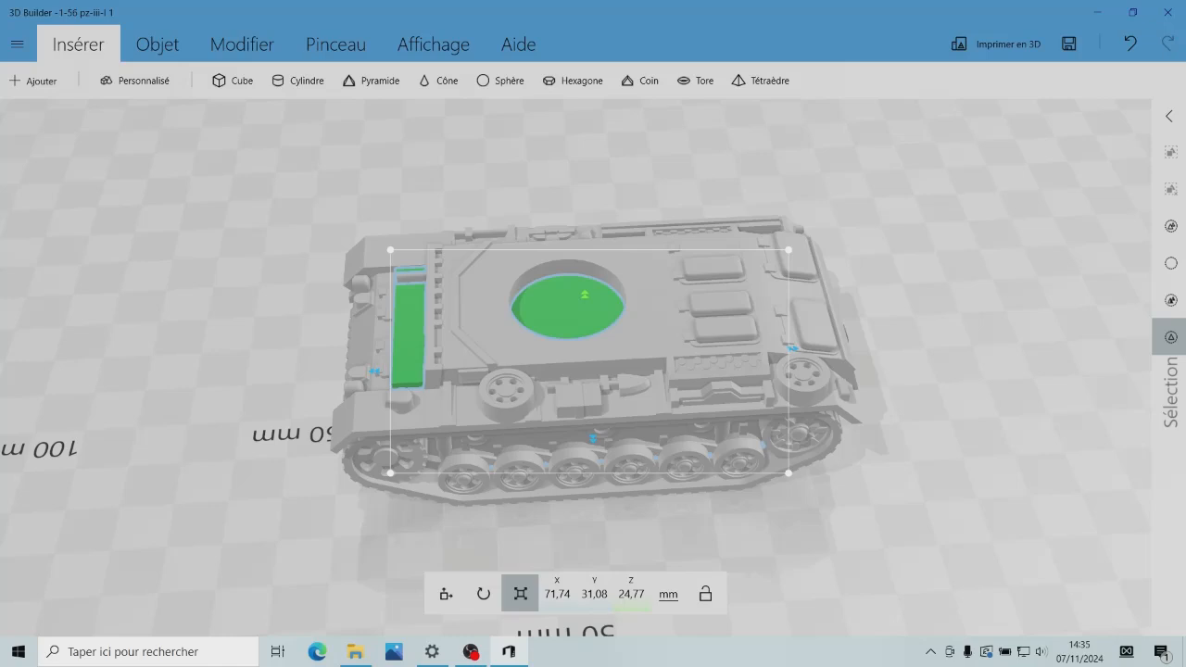
left_click_drag(371, 389, 363, 247)
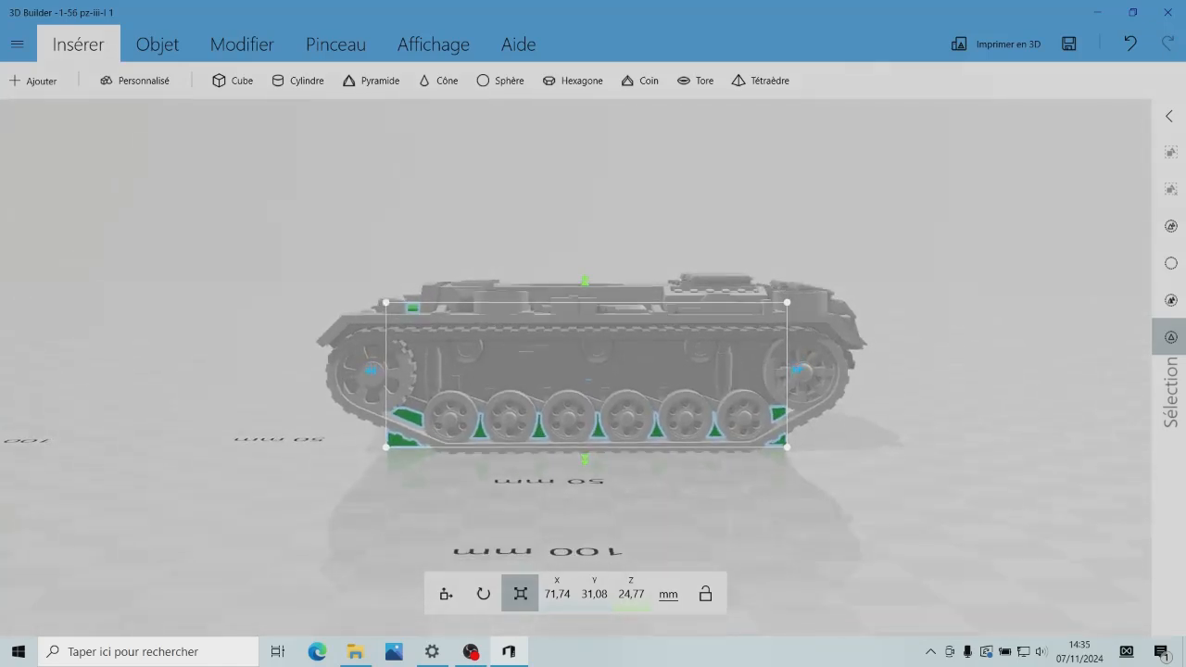
left_click_drag(584, 280, 665, 514)
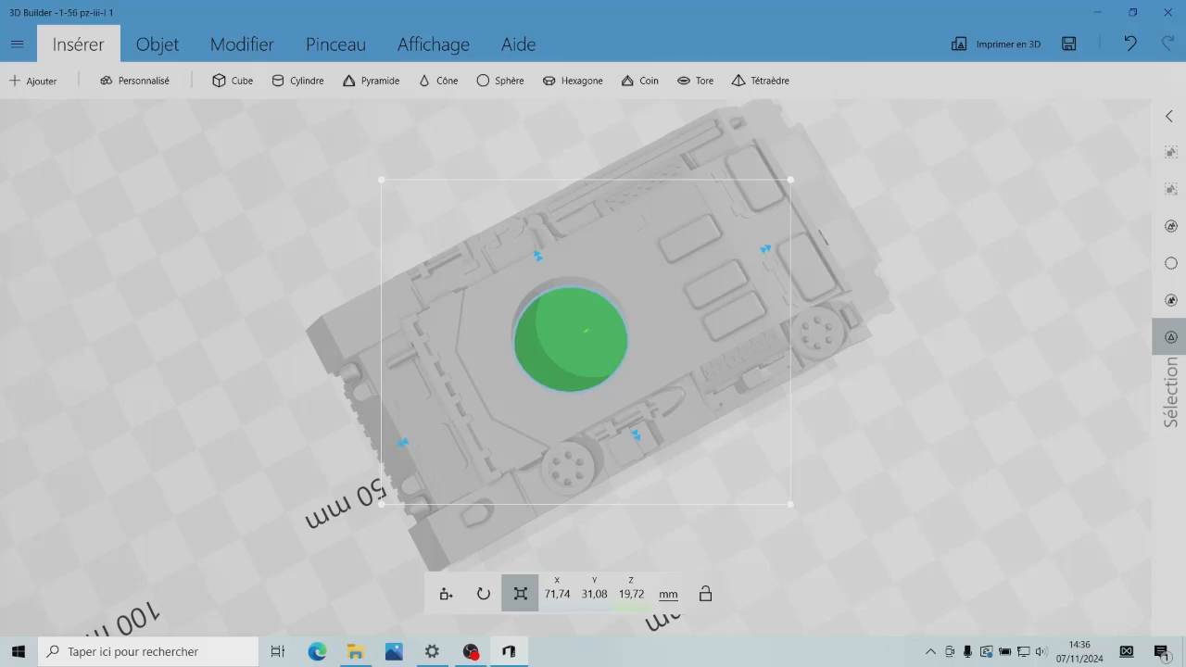
- Check the box's fit from the sides and ends, subtract it from the tank hull, and inspect the underside
left_click_drag(665, 514, 938, 405)
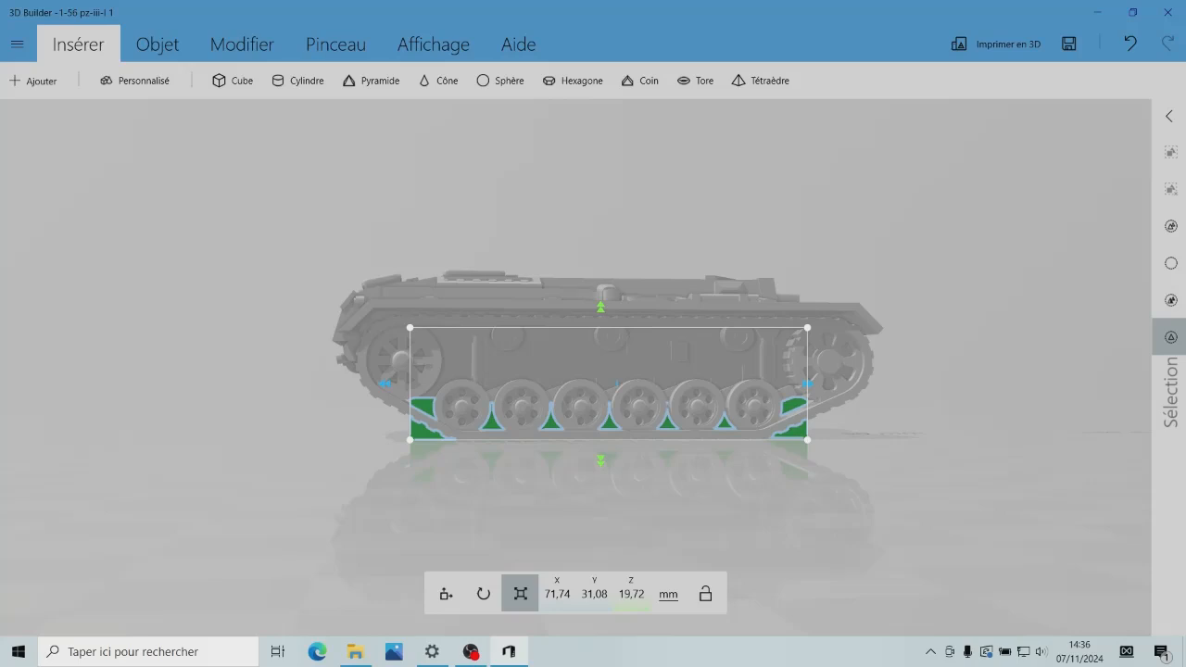
left_click_drag(649, 500, 905, 483)
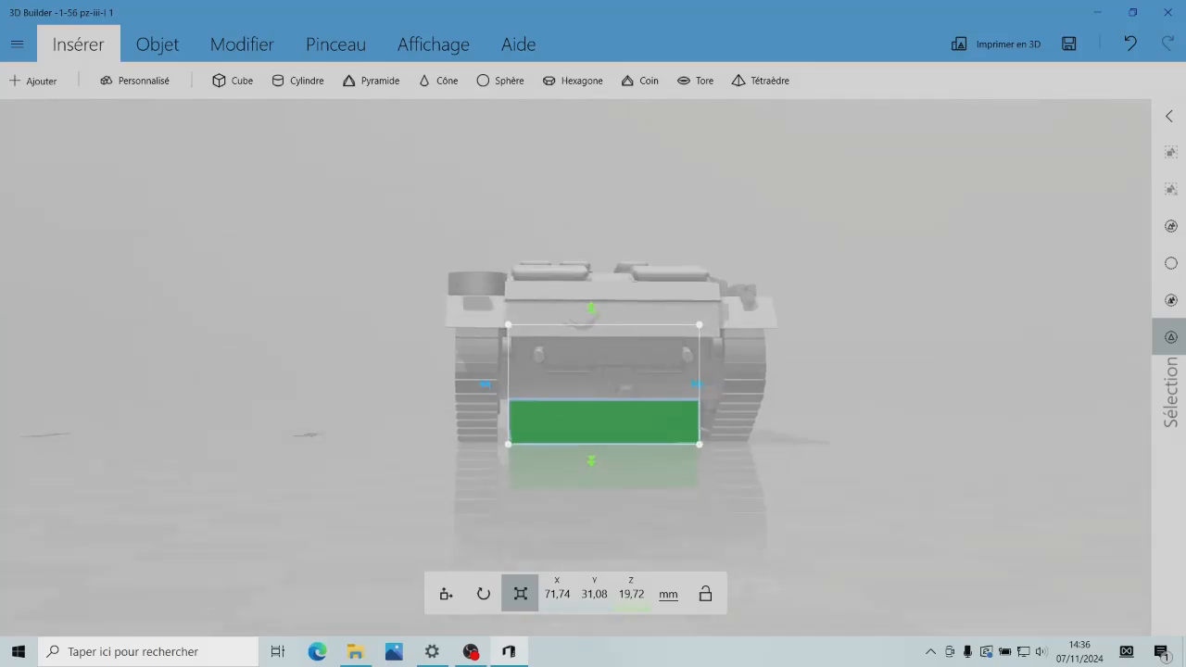
left_click_drag(905, 482, 412, 490)
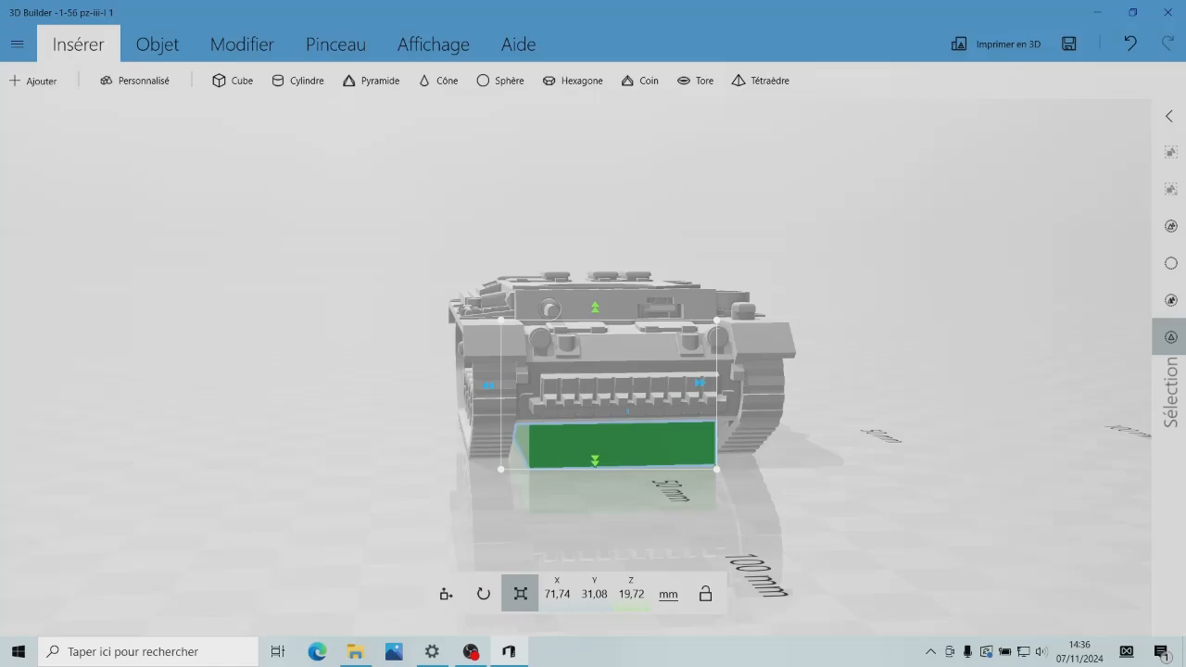
left_click_drag(413, 490, 643, 501)
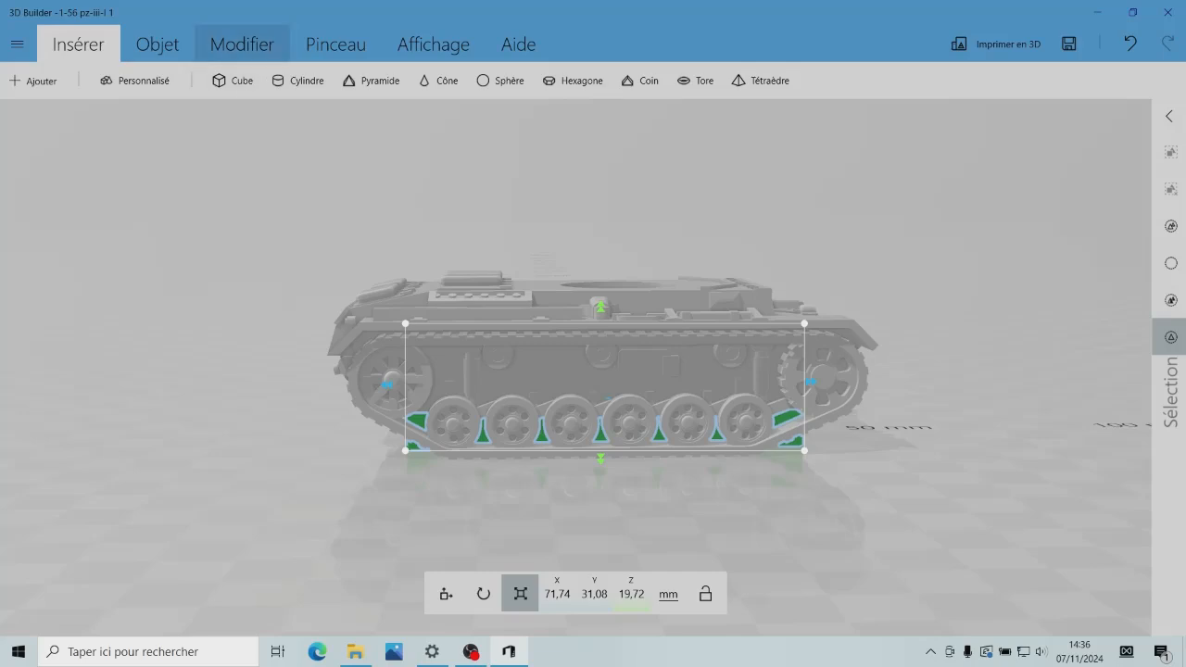
left_click(242, 44)
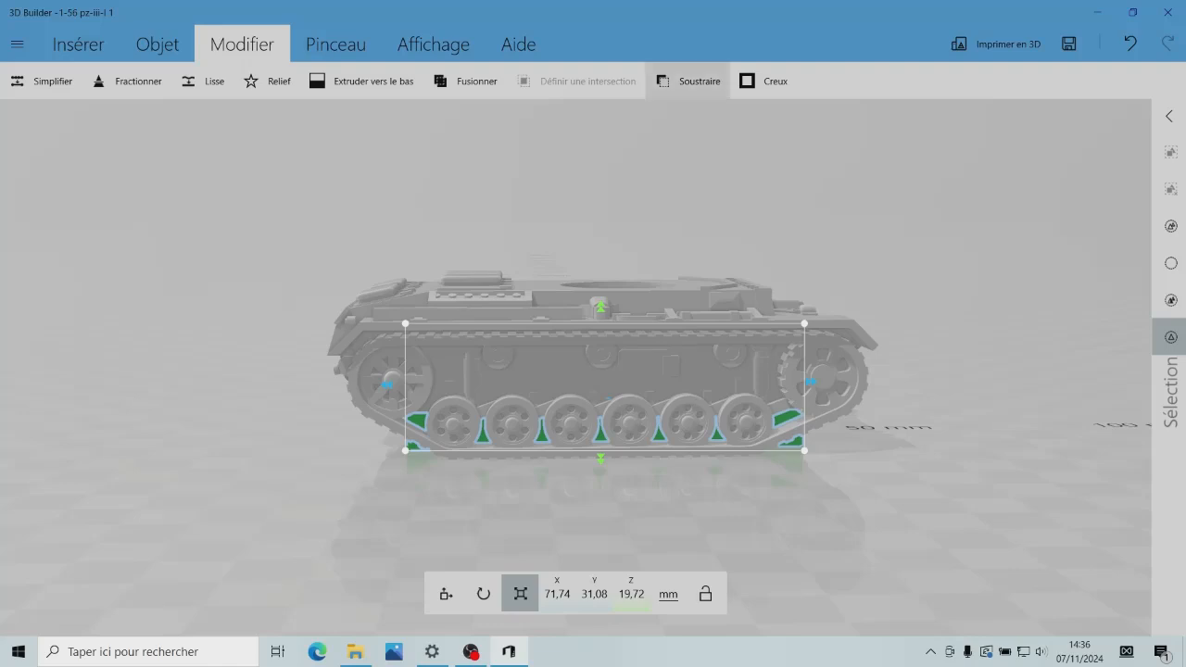
left_click(689, 81)
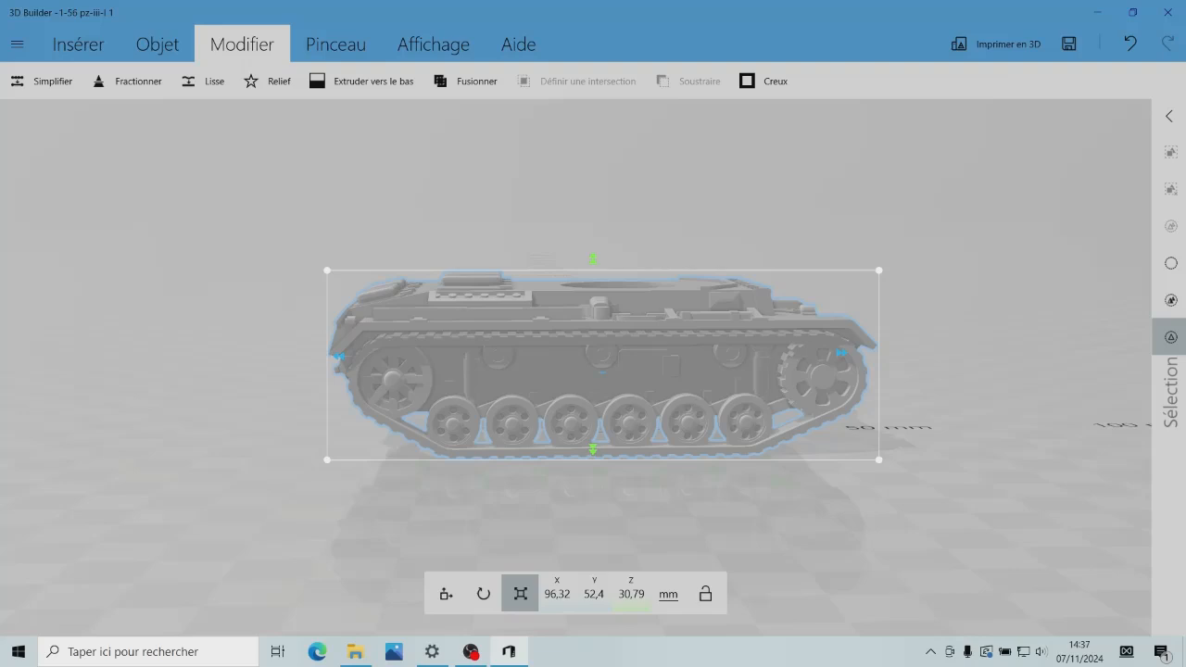
left_click_drag(593, 518, 595, 289)
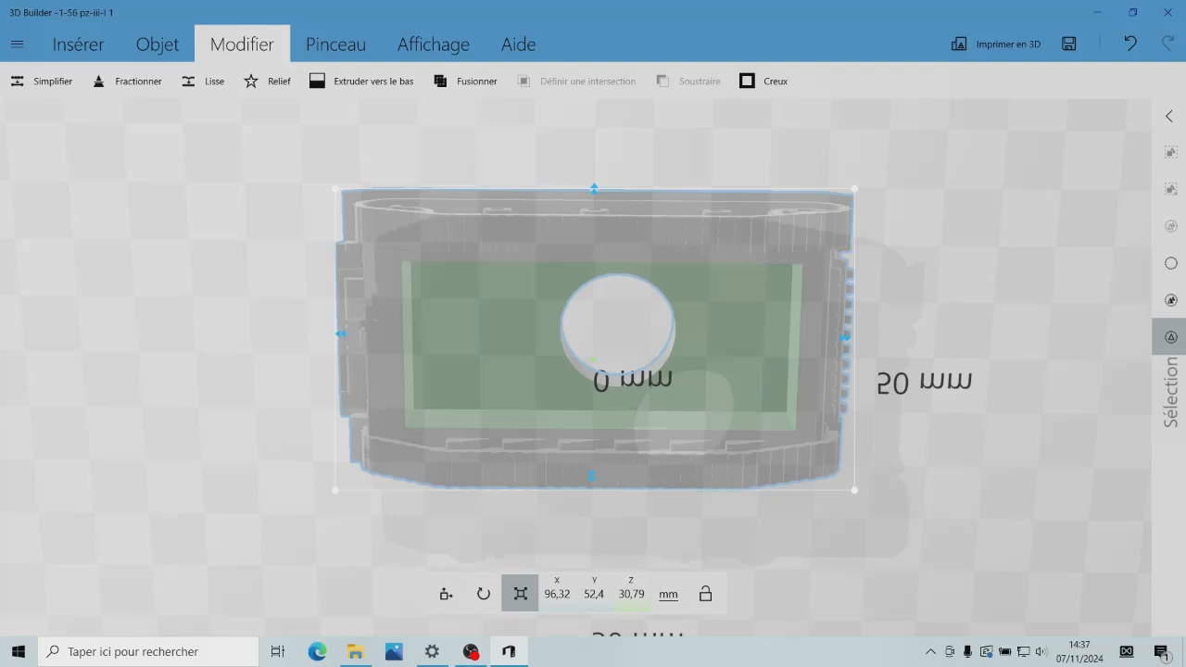
- Save the hollowed tank hull as a separate STL file named 1-56 pz-iii-l MODIF1.stl in the Objets 3D folder
left_click_drag(593, 148, 598, 354)
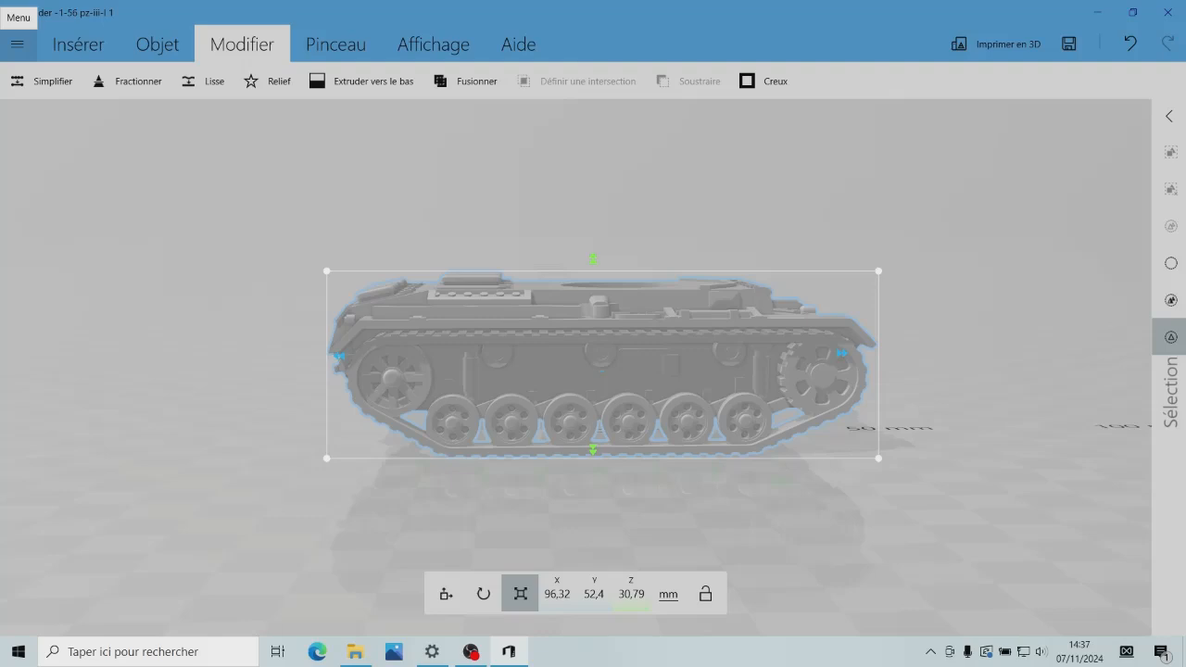
left_click(16, 44)
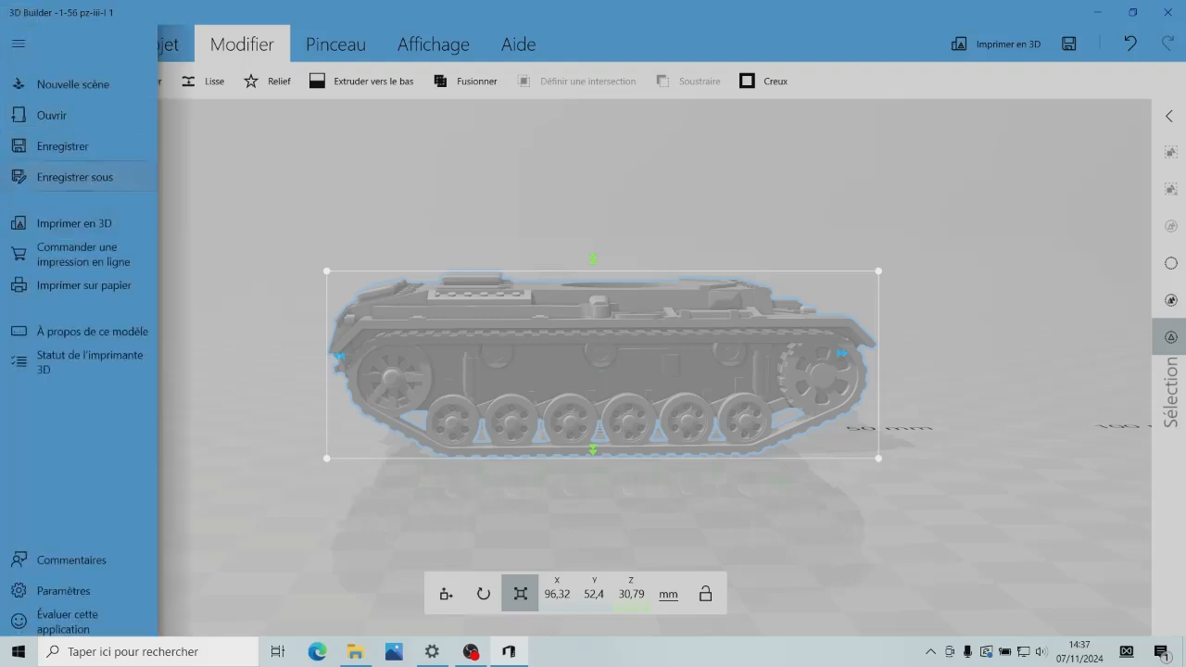
left_click(74, 176)
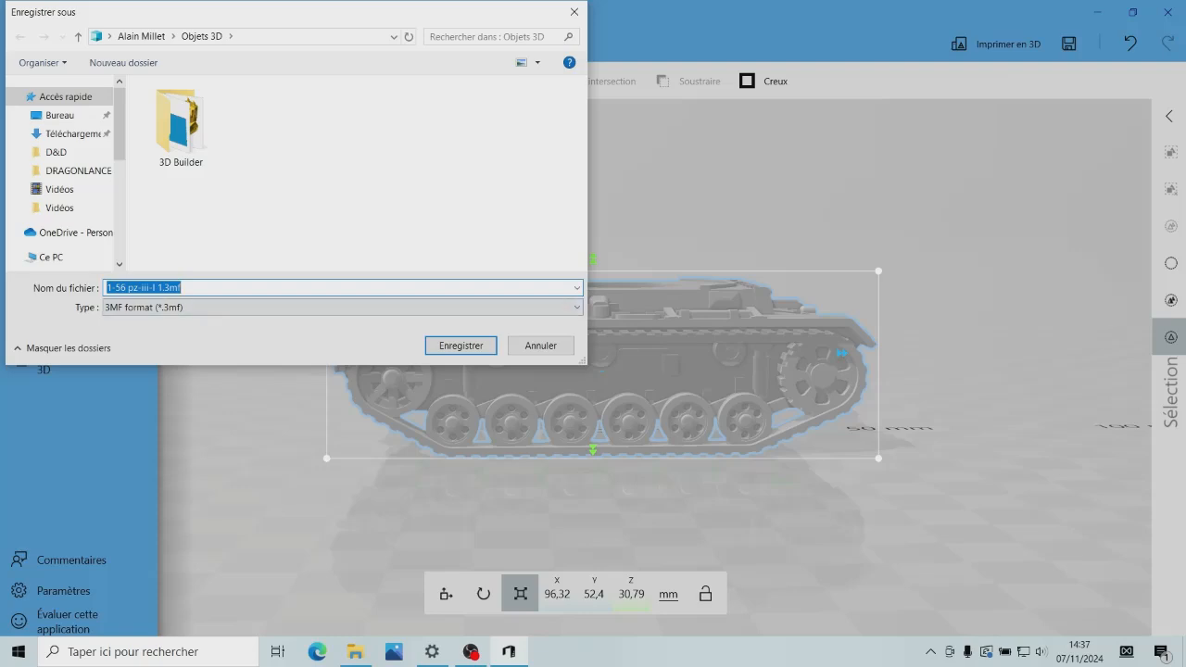
left_click(342, 307)
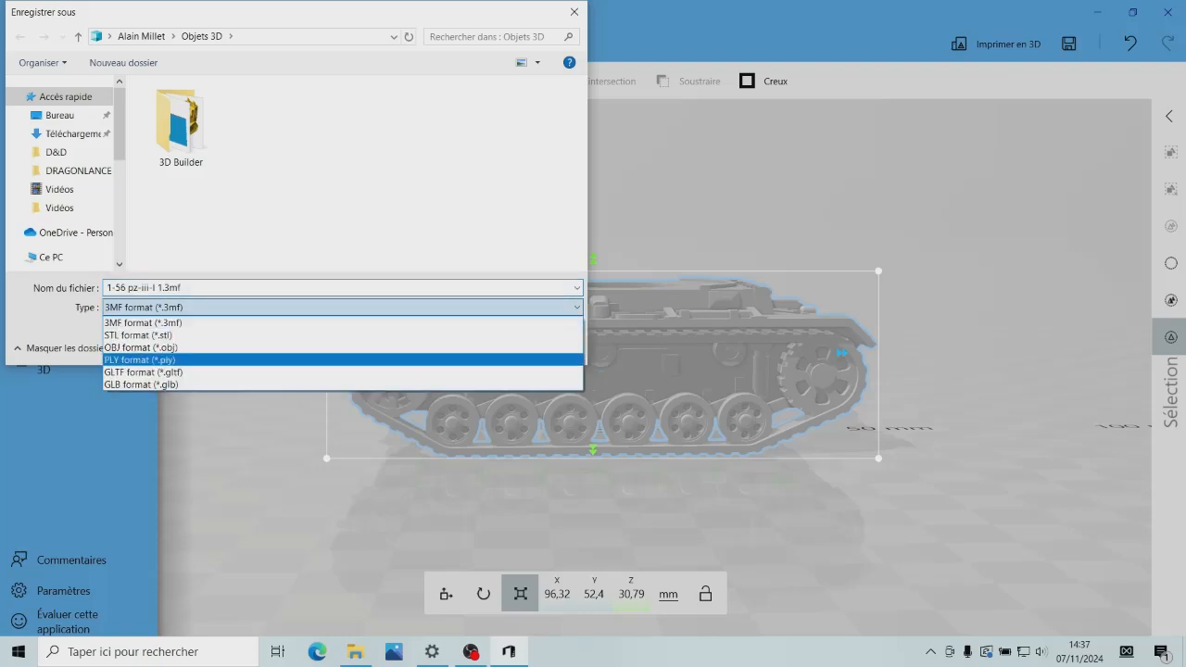
left_click(343, 336)
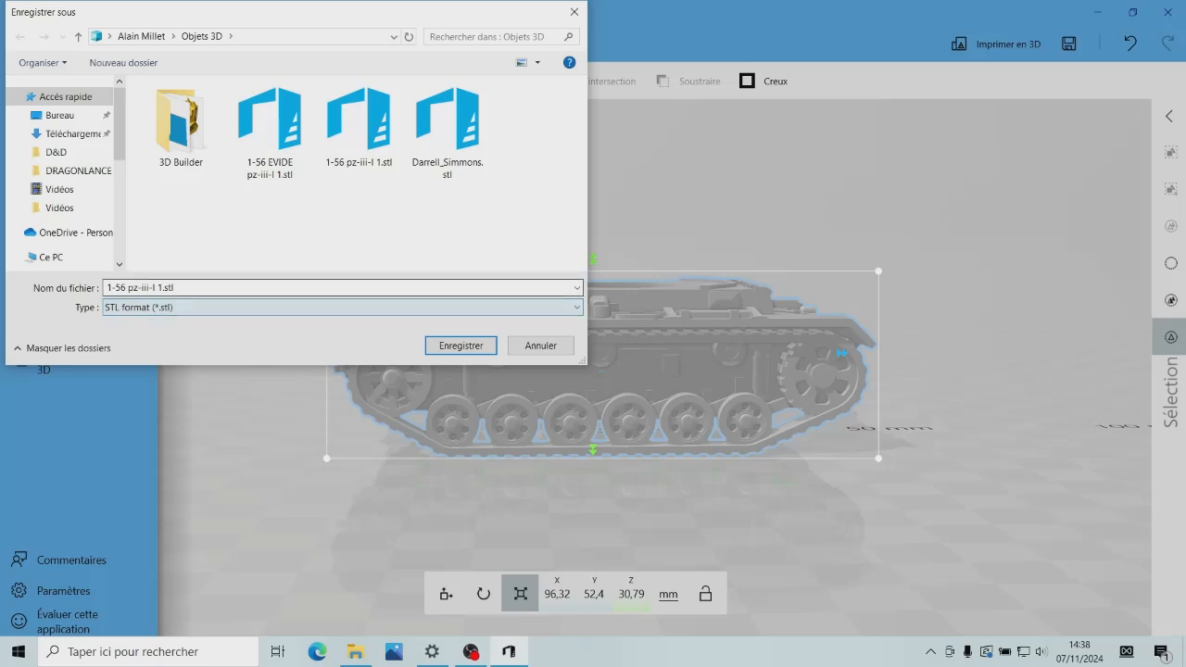
left_click(157, 288)
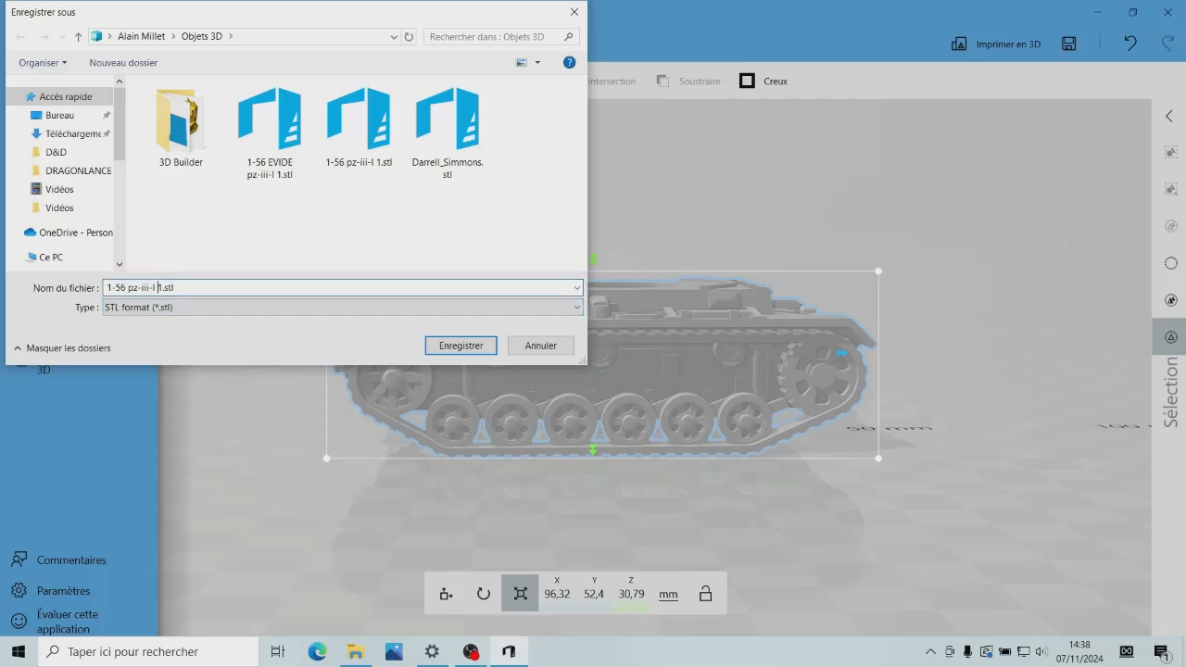
type("MODIF")
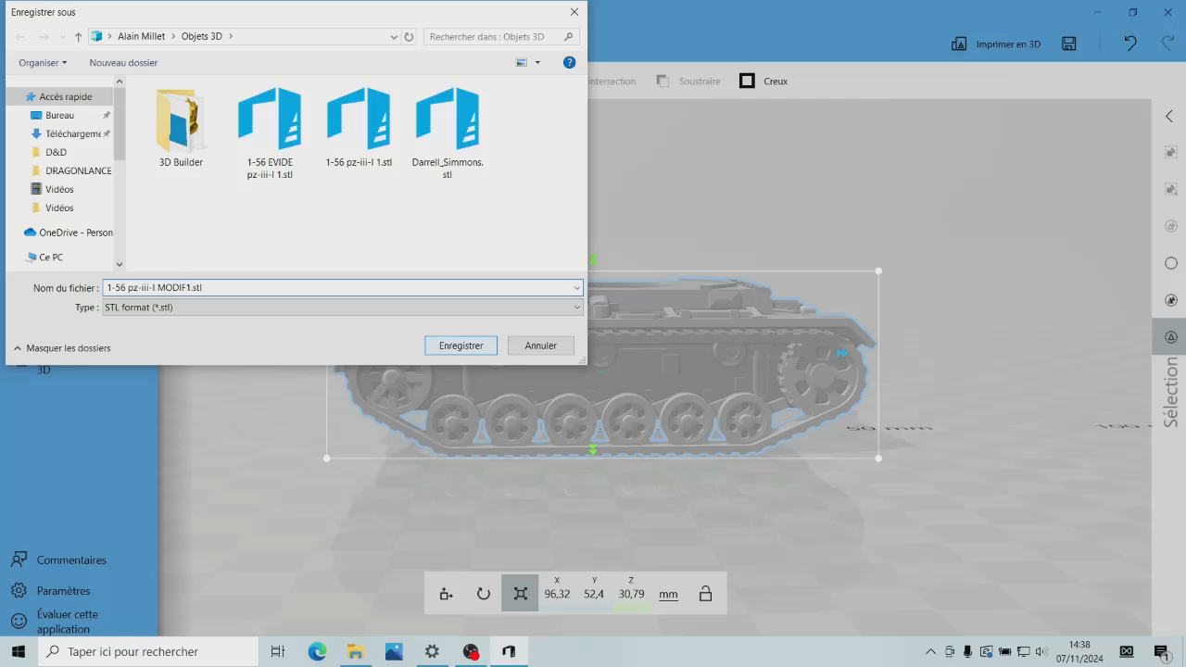
left_click(460, 344)
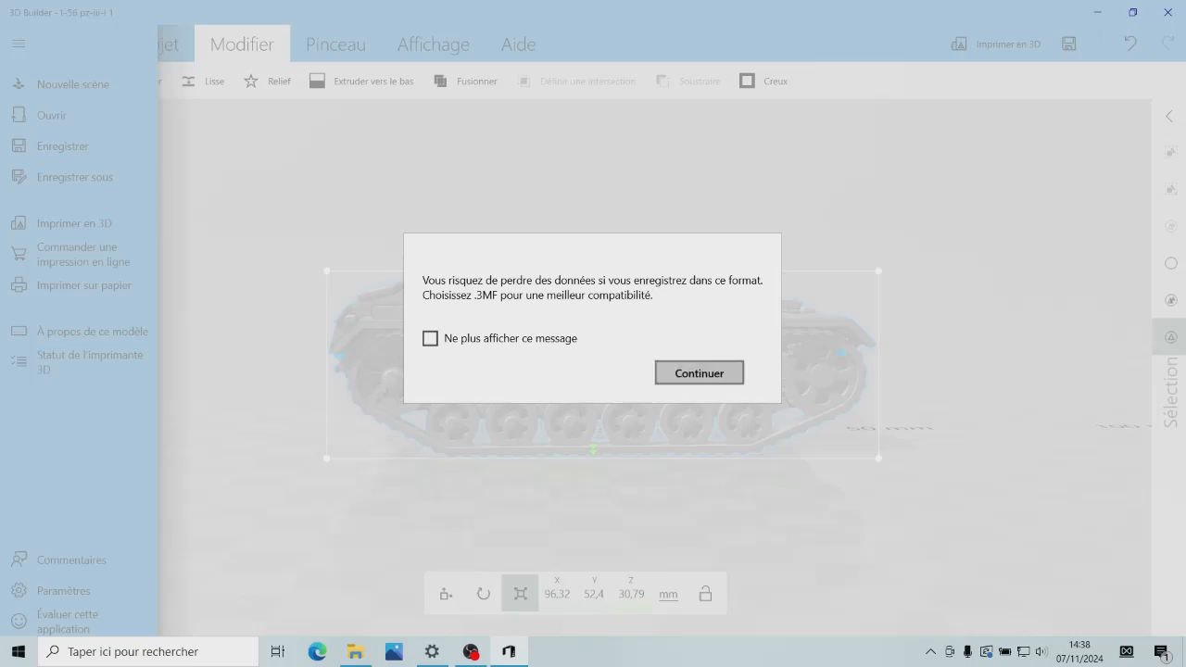
left_click(698, 372)
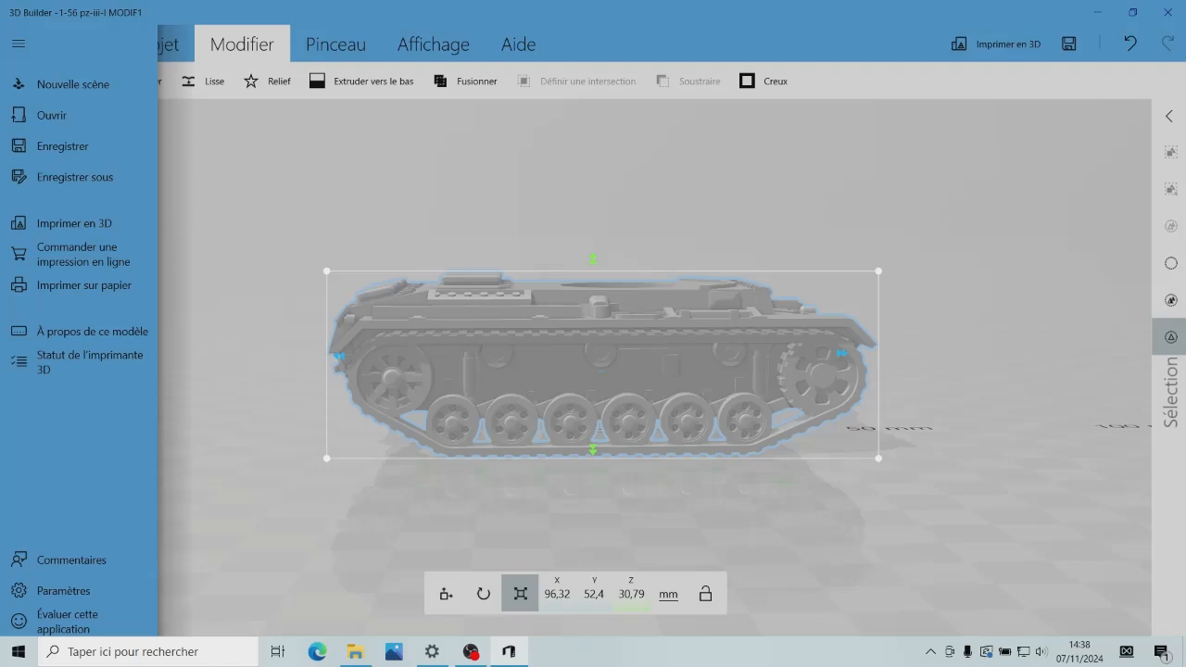
key("Escape")
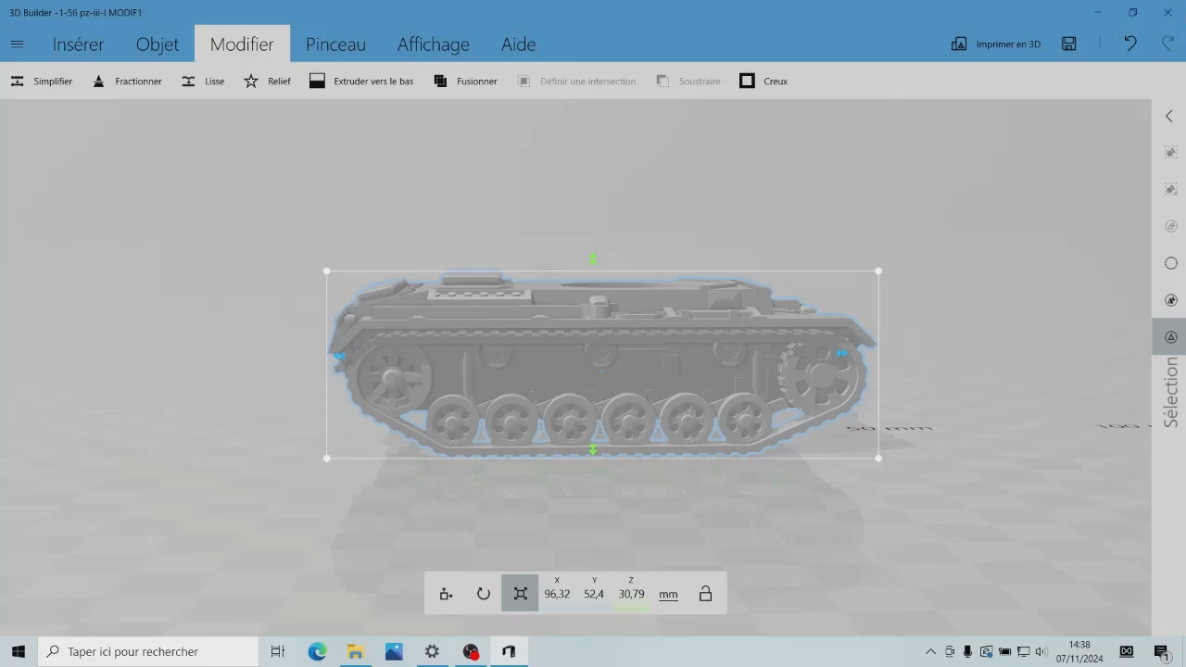
mouse_move(592, 185)
left_mouse_down()
mouse_move(593, 357)
mouse_move(593, 178)
left_mouse_up()
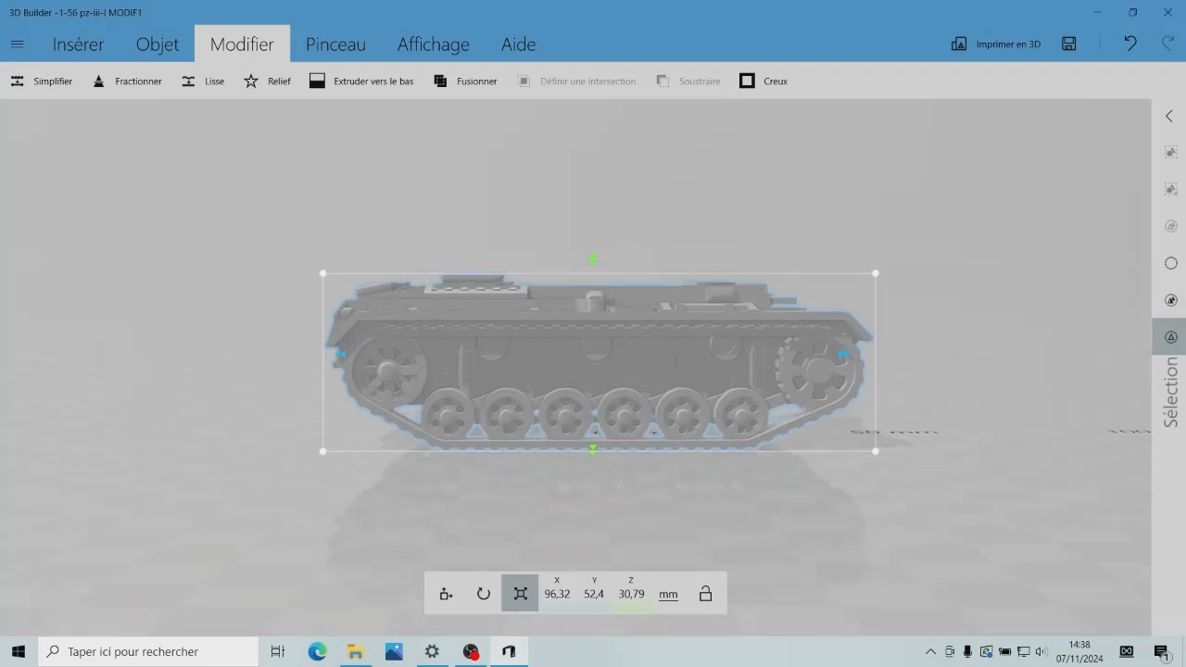
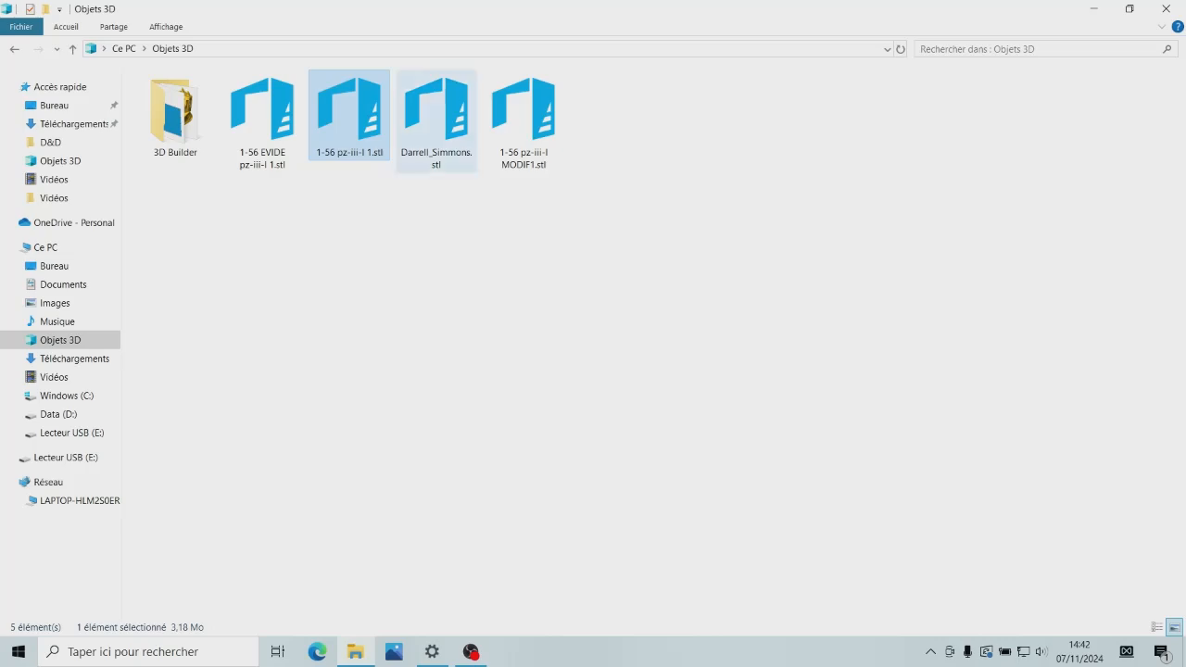
- Open the photographer figurine's STL file from the Objets 3D folder and import it in millimetres
double_click(436, 116)
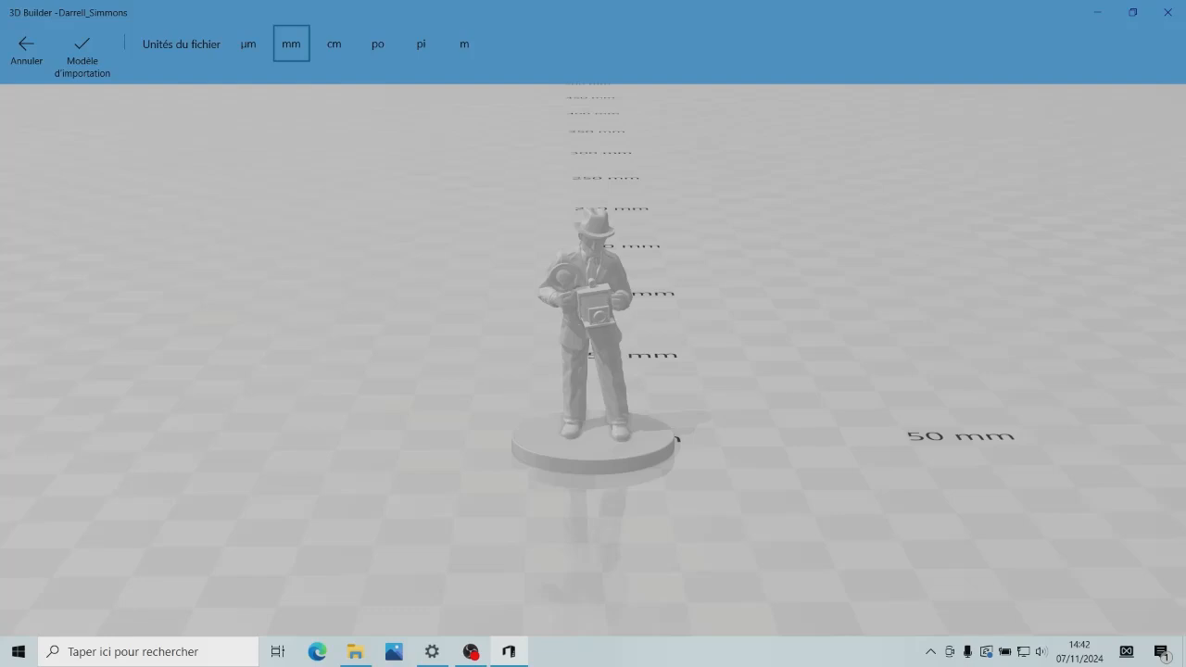
left_click(82, 51)
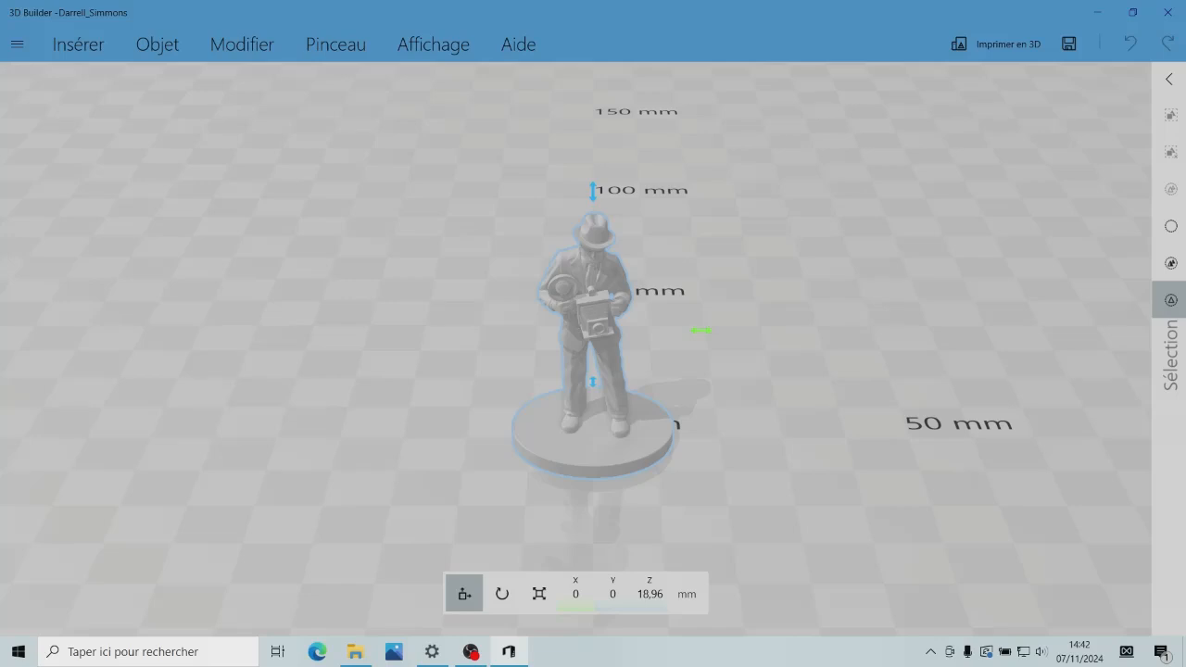
left_click_drag(593, 371, 592, 285)
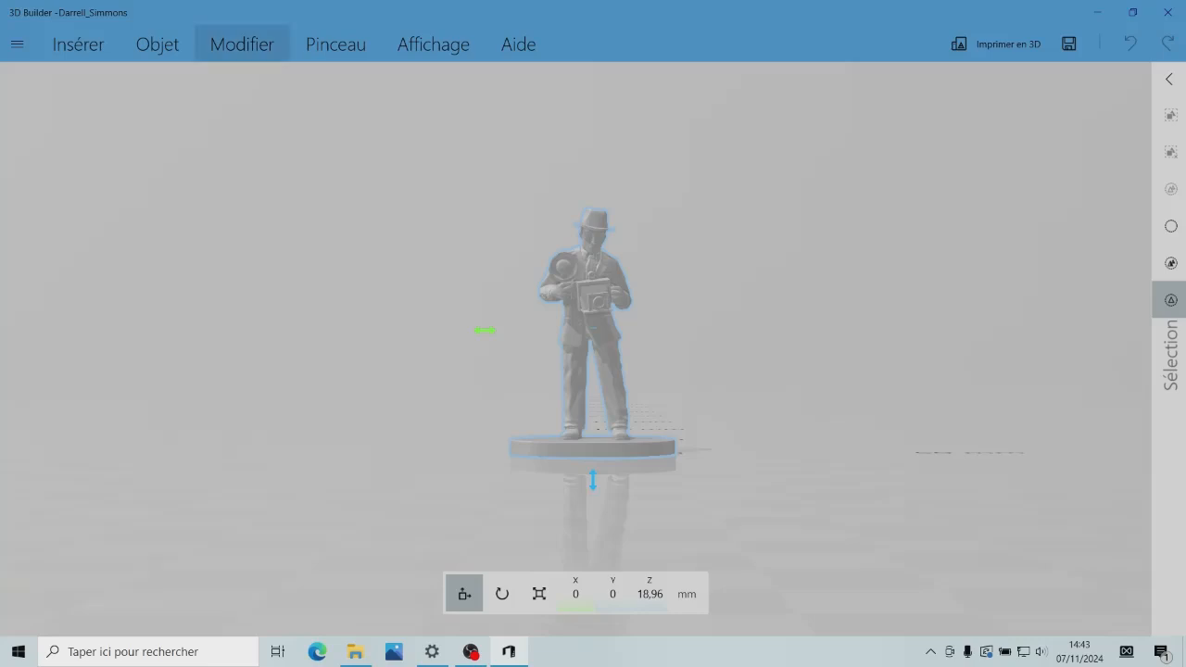
- Start splitting the figurine by a plane, preview keeping the lower part and both parts, and choose to keep the upper part
left_click(242, 44)
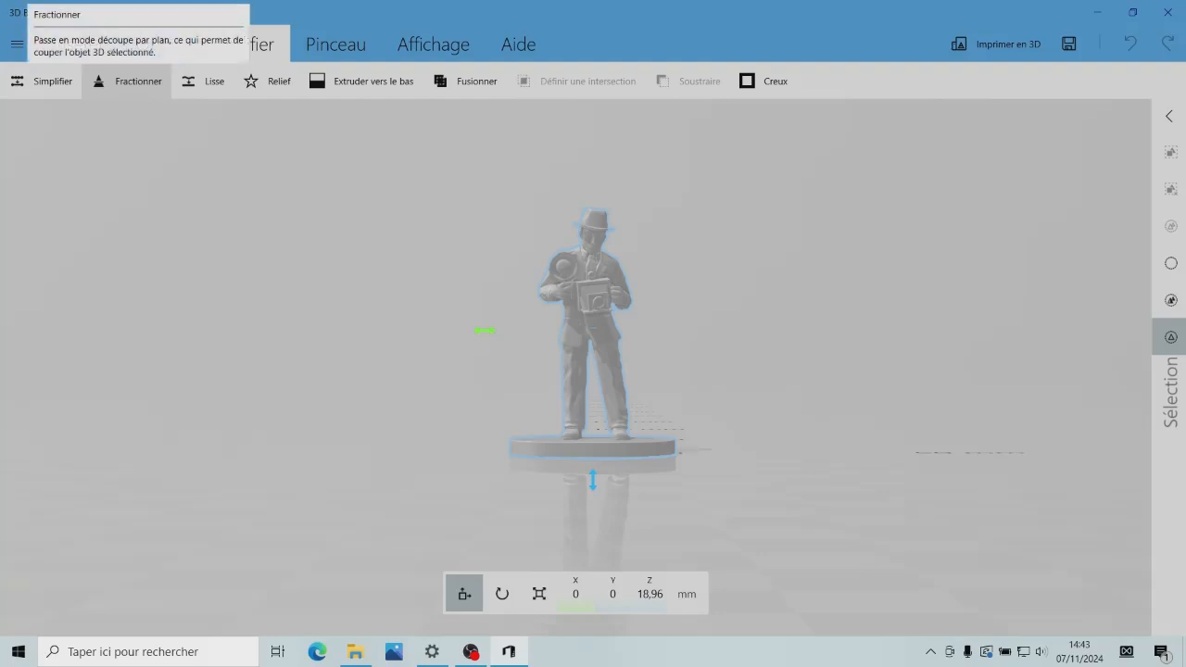
left_click(130, 80)
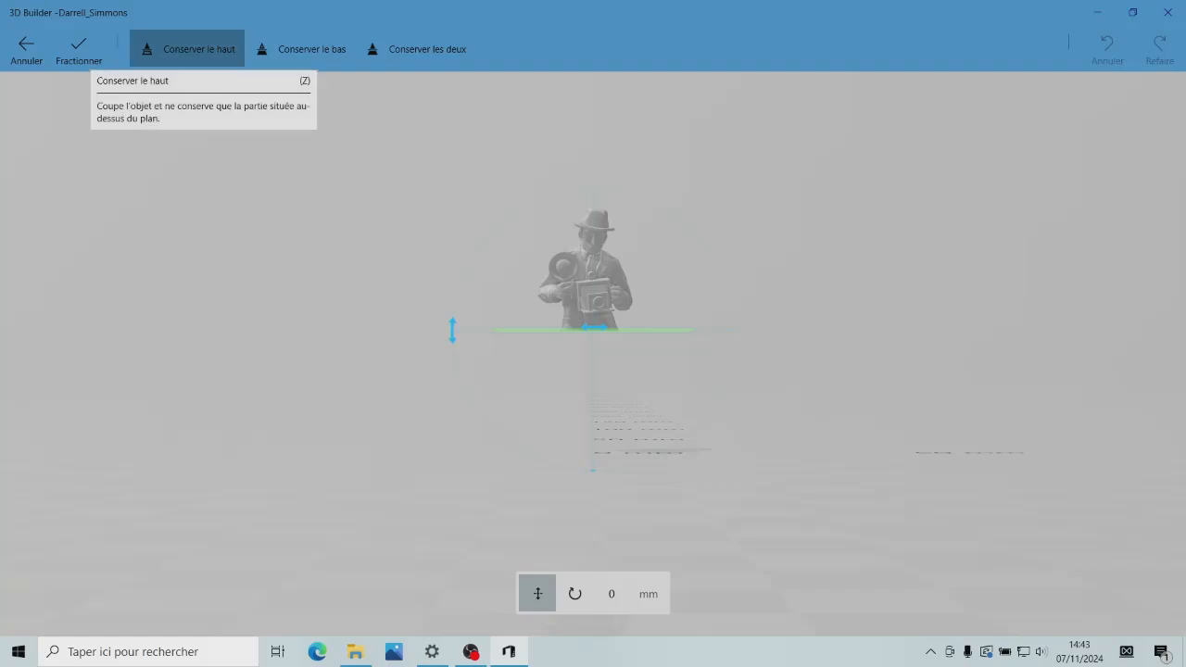
left_click(300, 49)
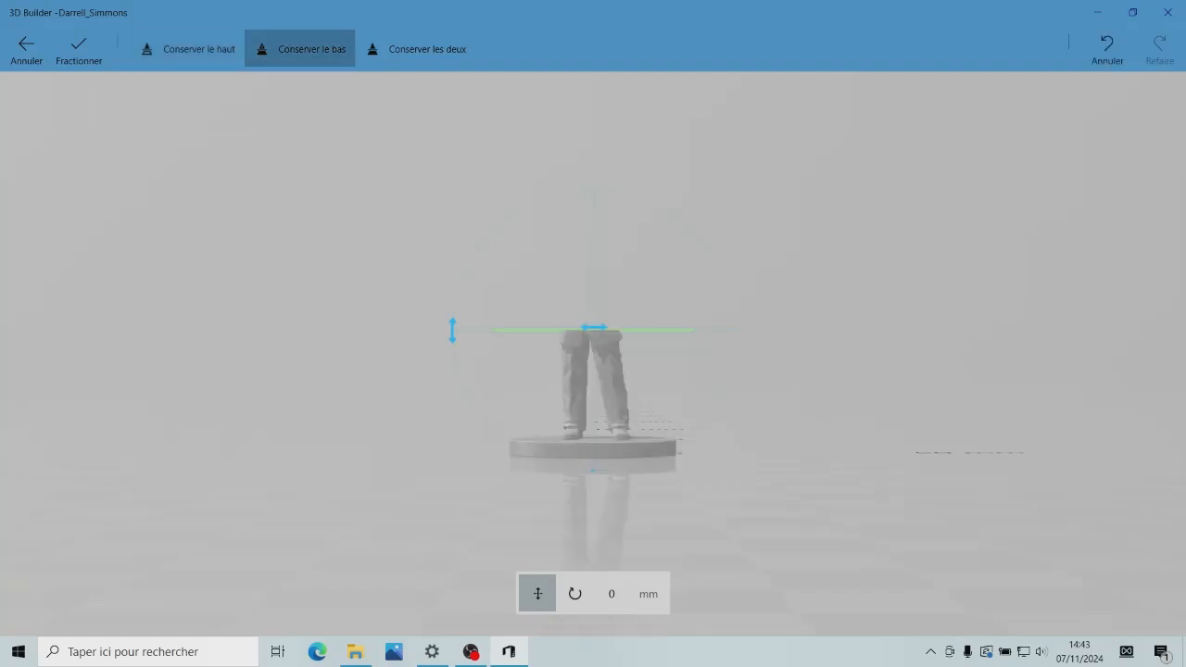
left_click(415, 49)
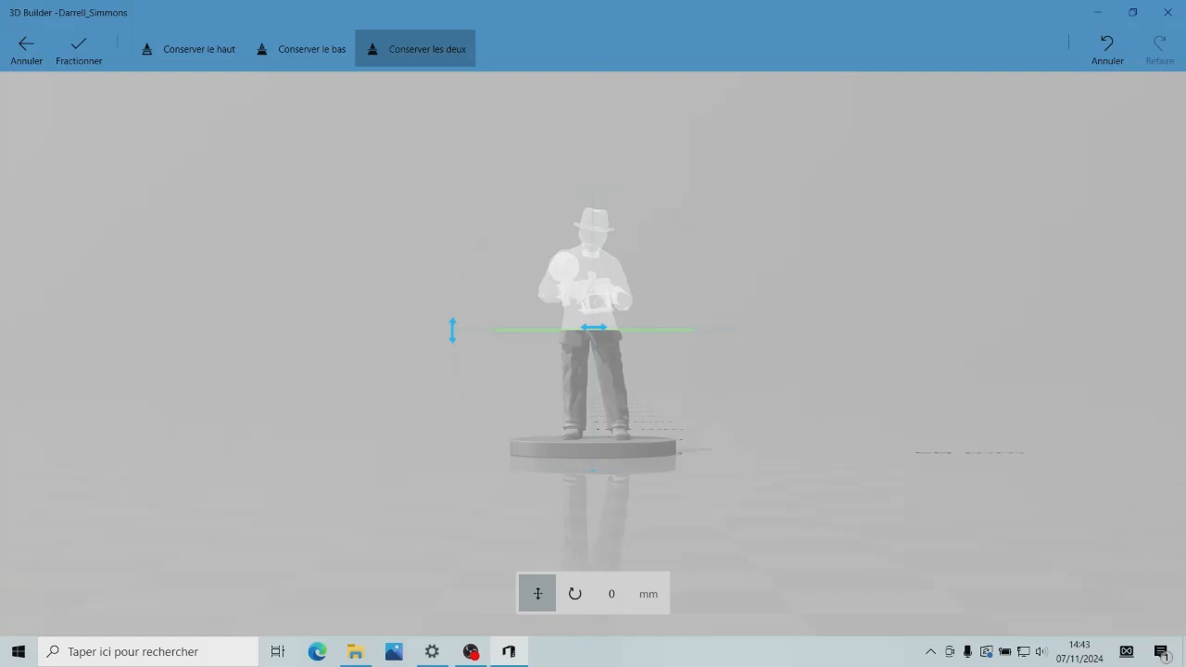
left_click(188, 49)
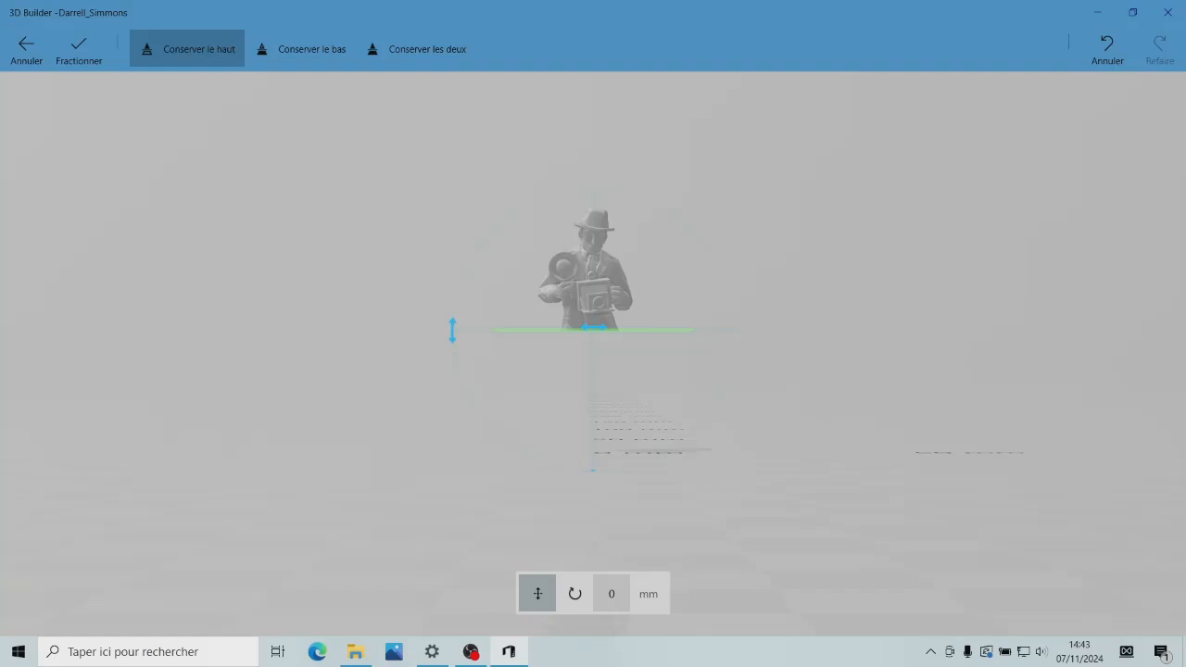
- Try the horizontal cutting plane at an offset of 10 mm and at 16 mm, towards the figurine's feet
left_click(612, 594)
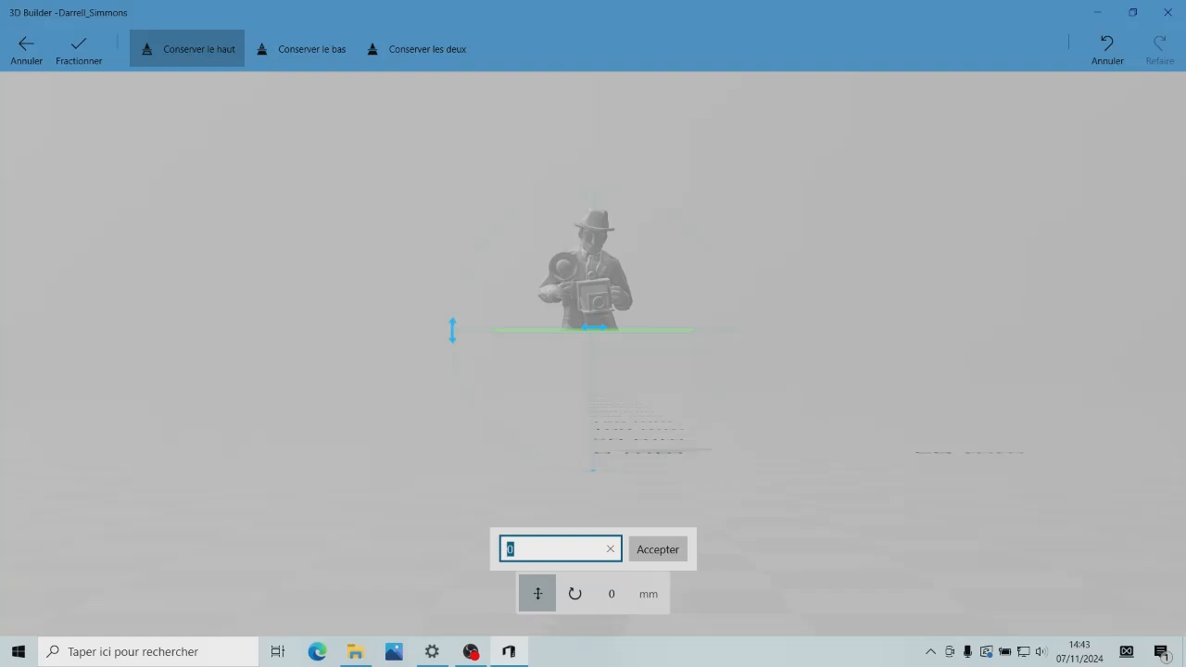
type("10")
key("Return")
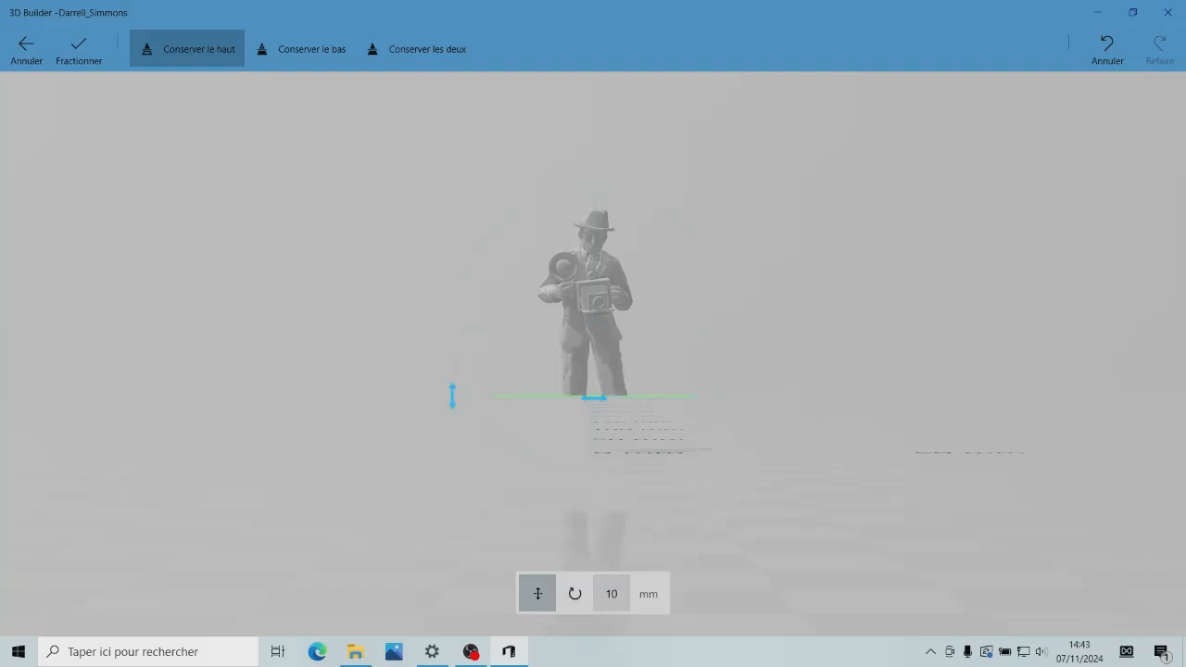
left_click(611, 594)
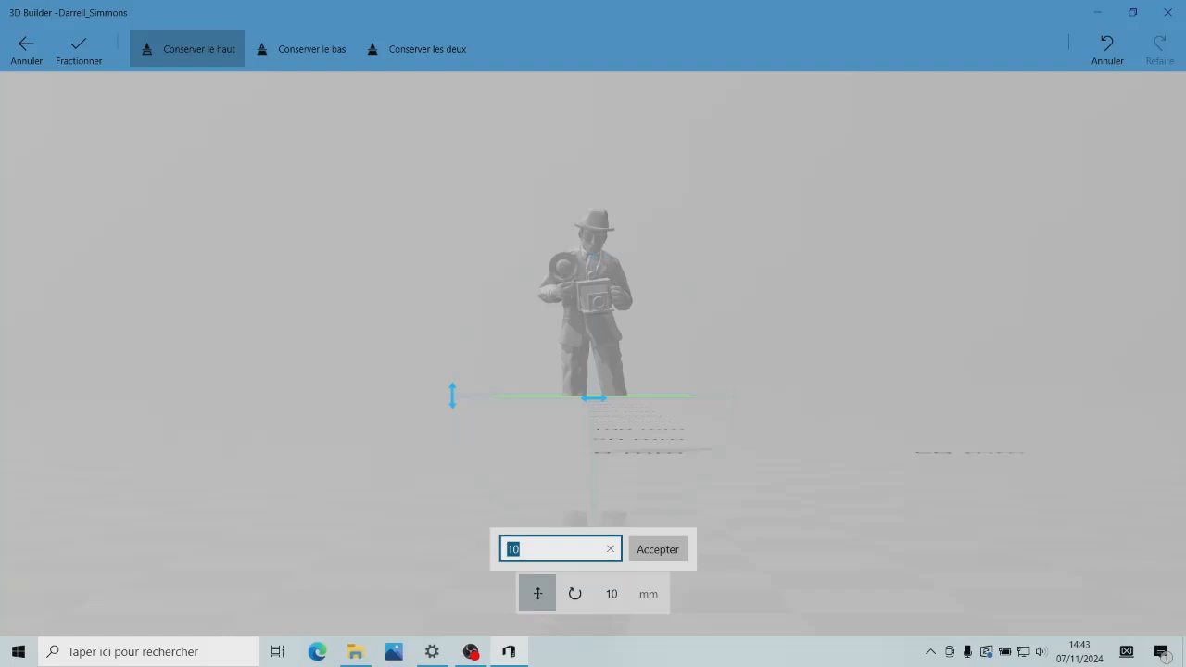
type("16")
key("Return")
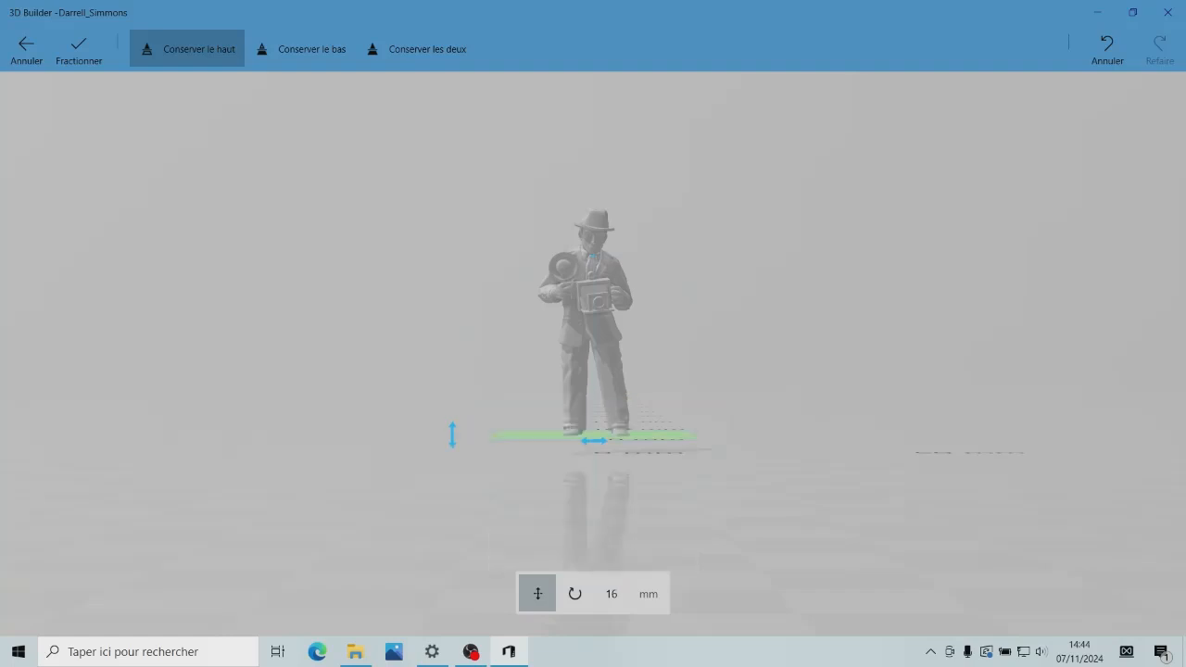
- Try the cutting plane at 17 mm and at 16,5 mm, checking each cut against the shoe soles and round base
left_click_drag(759, 306, 760, 336)
left_click_drag(760, 335, 760, 332)
left_click(612, 594)
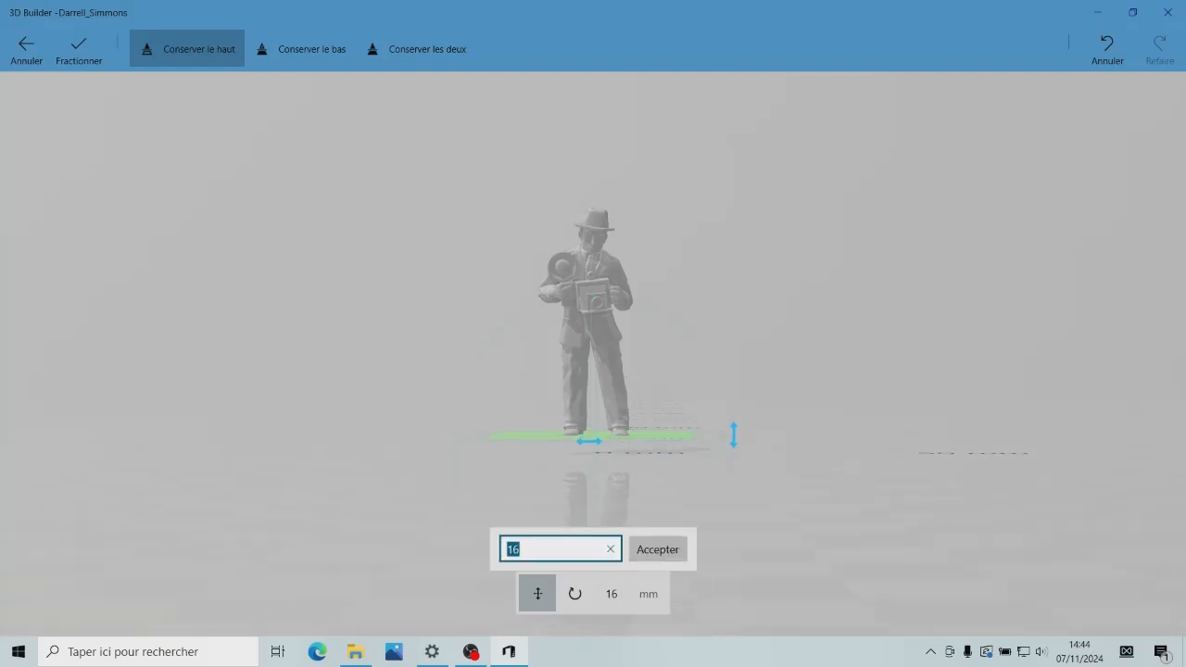
type("17")
key("Return")
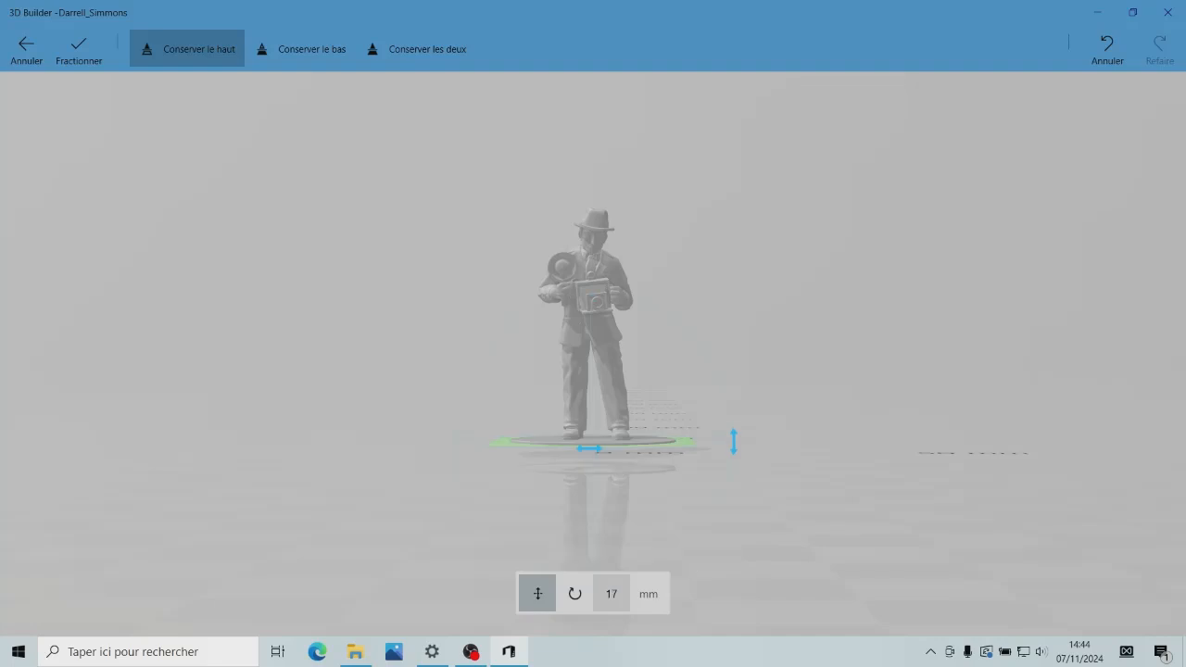
mouse_move(796, 352)
left_mouse_down()
mouse_move(800, 459)
mouse_move(804, 351)
left_mouse_up()
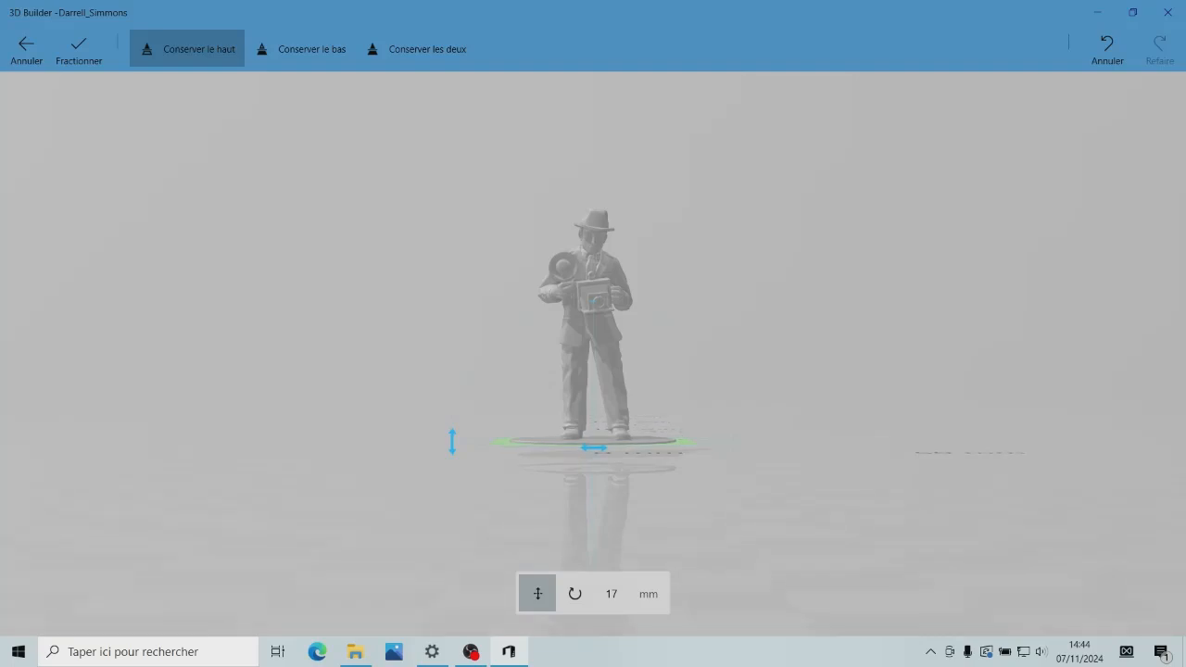
left_click(611, 594)
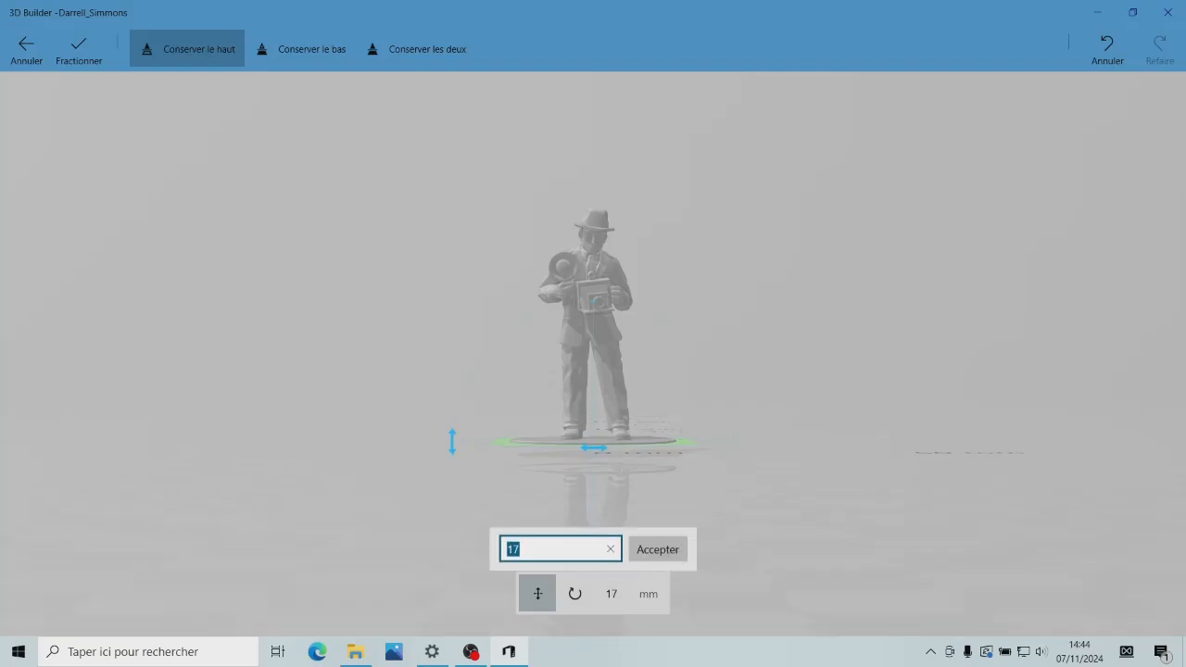
type("16,5")
key("Return")
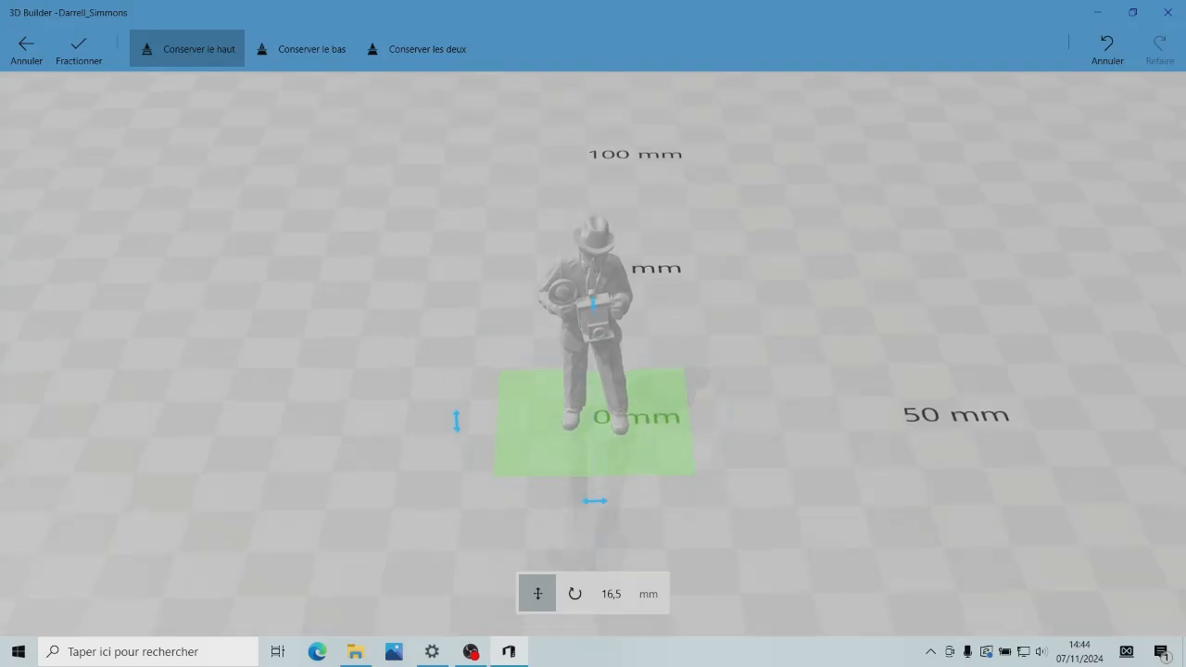
- Fine-tune the cutting plane at the figurine's soles, trying 16,6 mm and setting it to 16,7 mm
left_click_drag(778, 371, 778, 245)
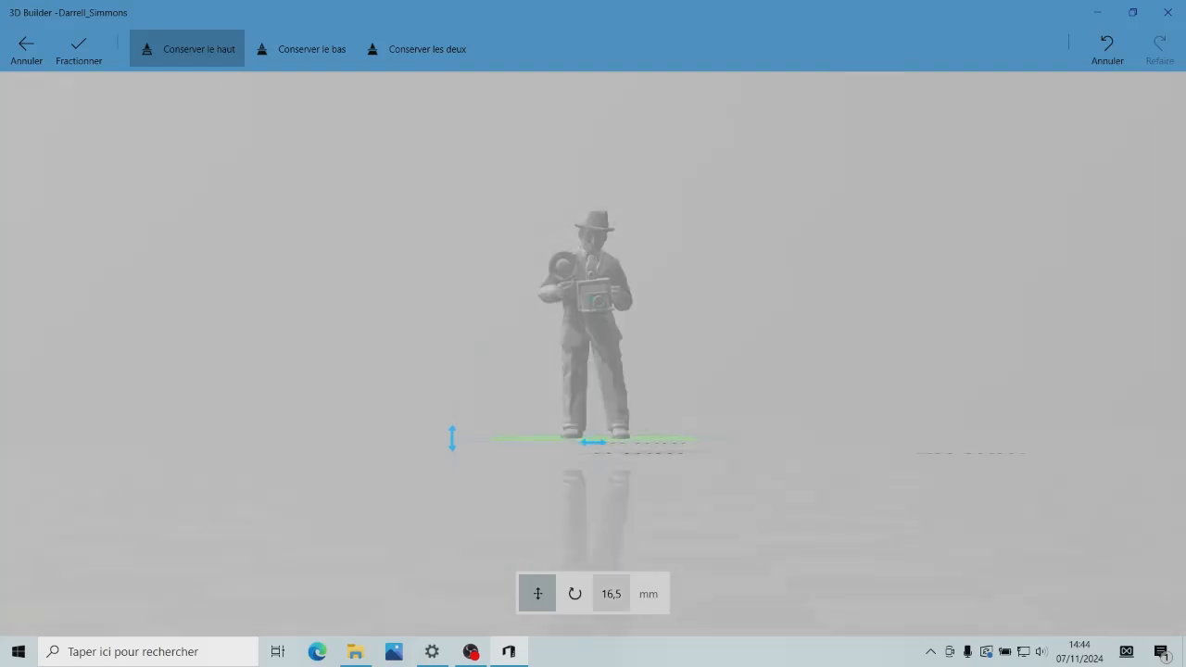
left_click(610, 593)
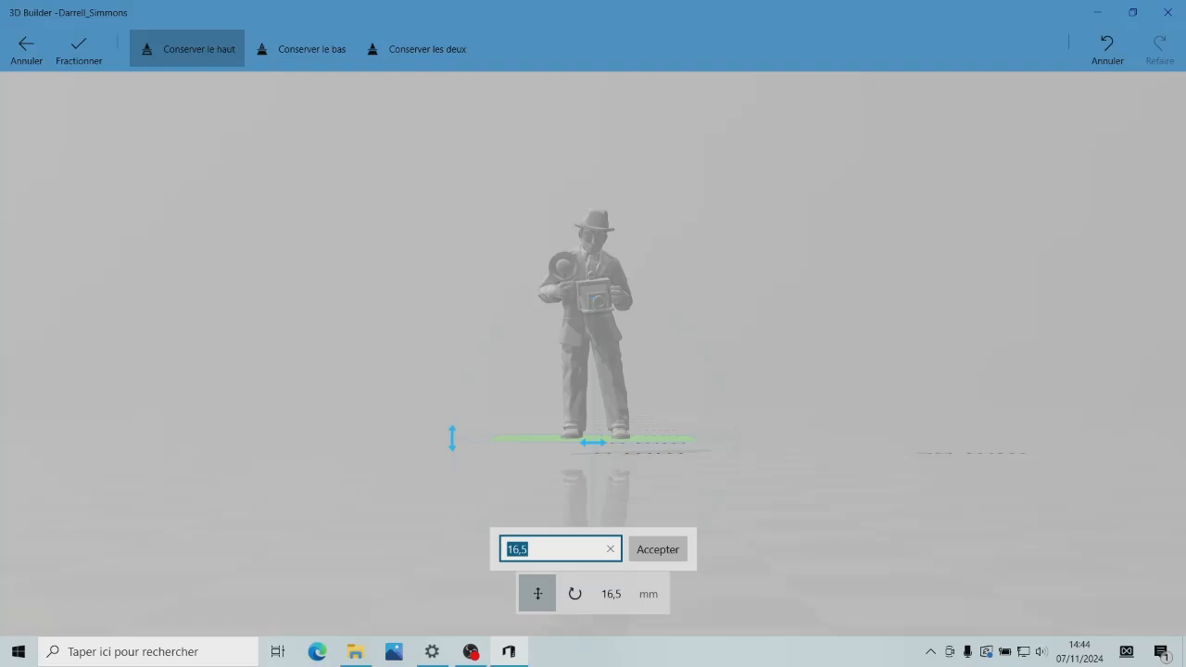
type("16,6")
key("Return")
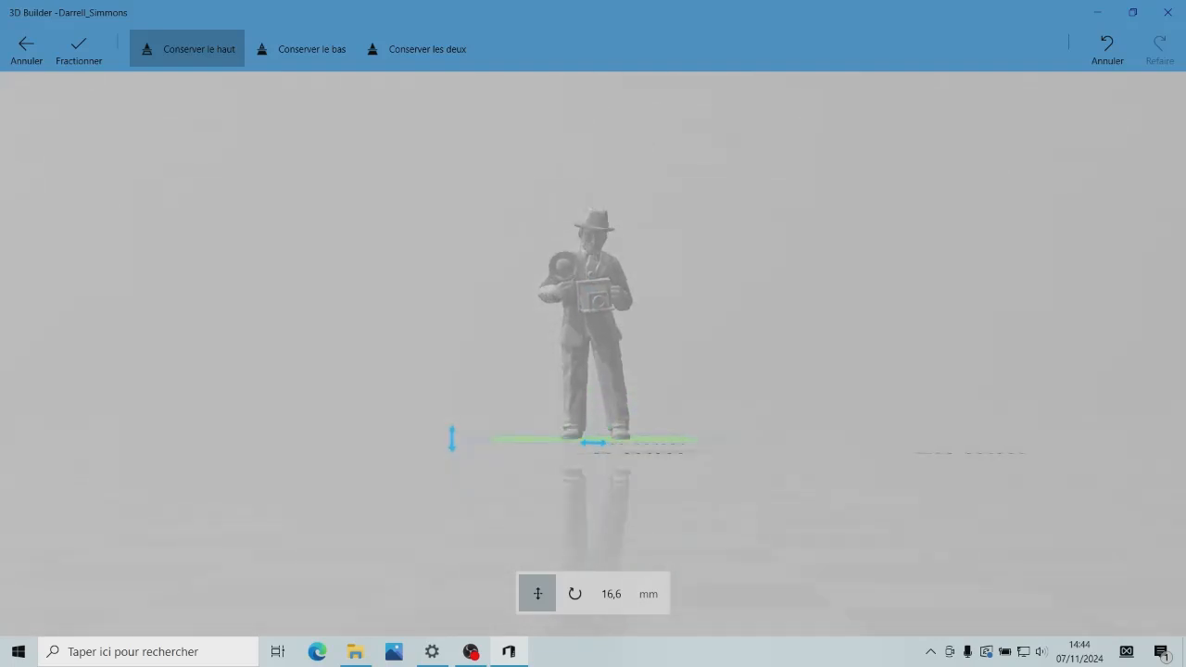
left_click(611, 594)
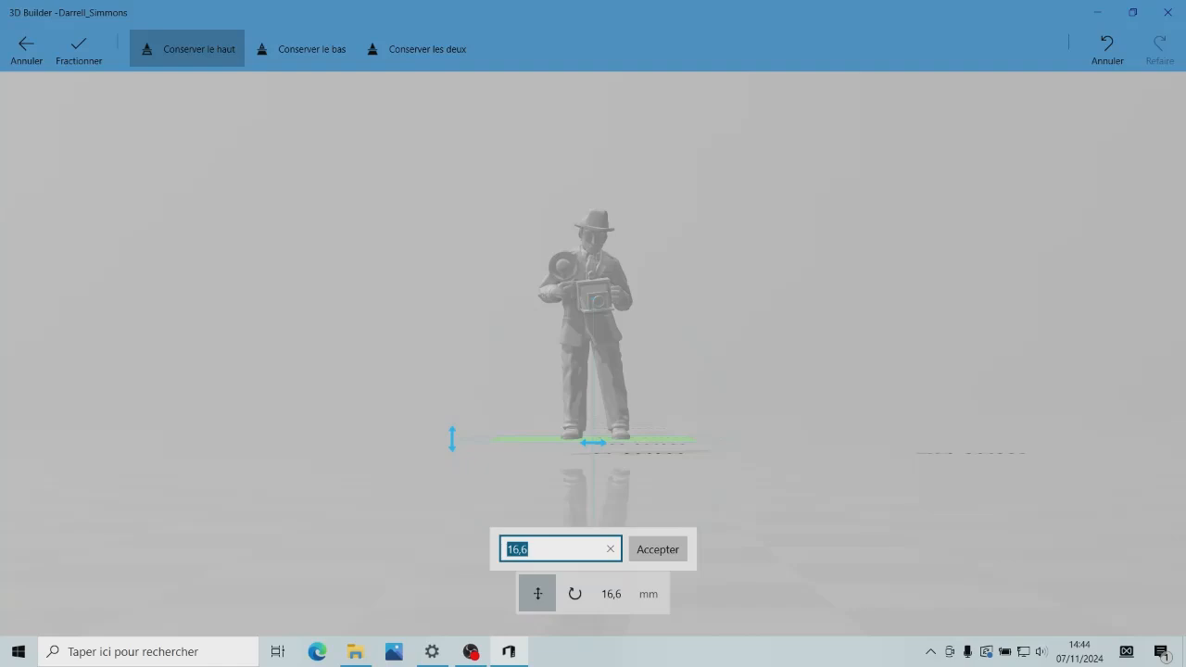
type("16,7")
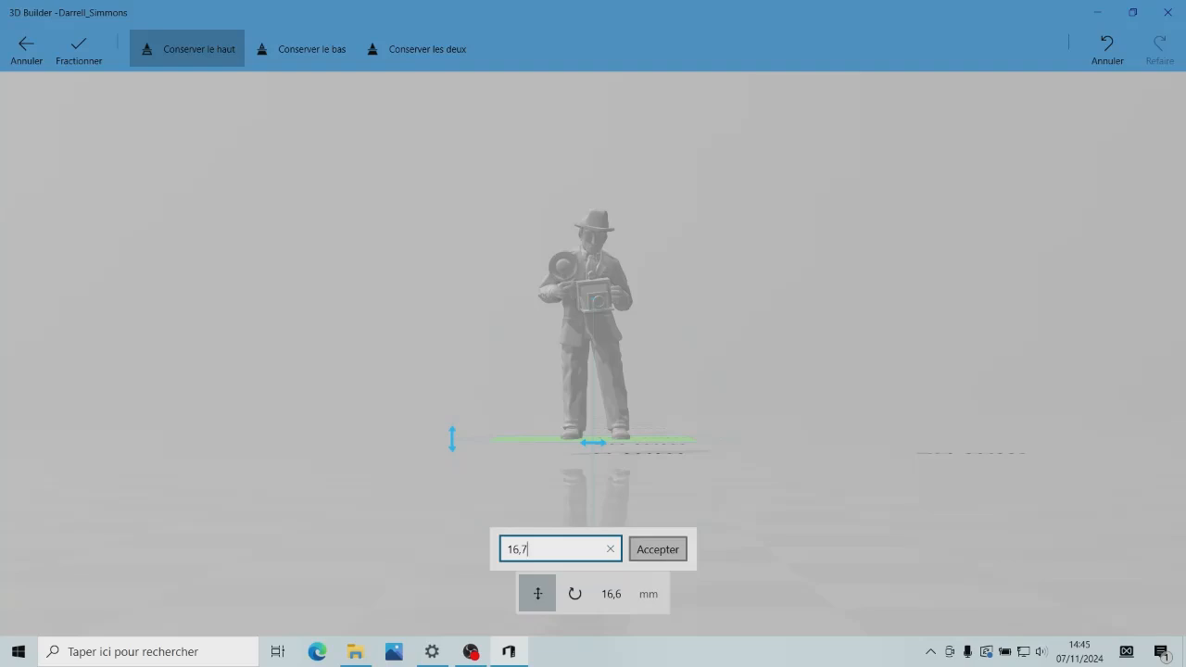
key("Return")
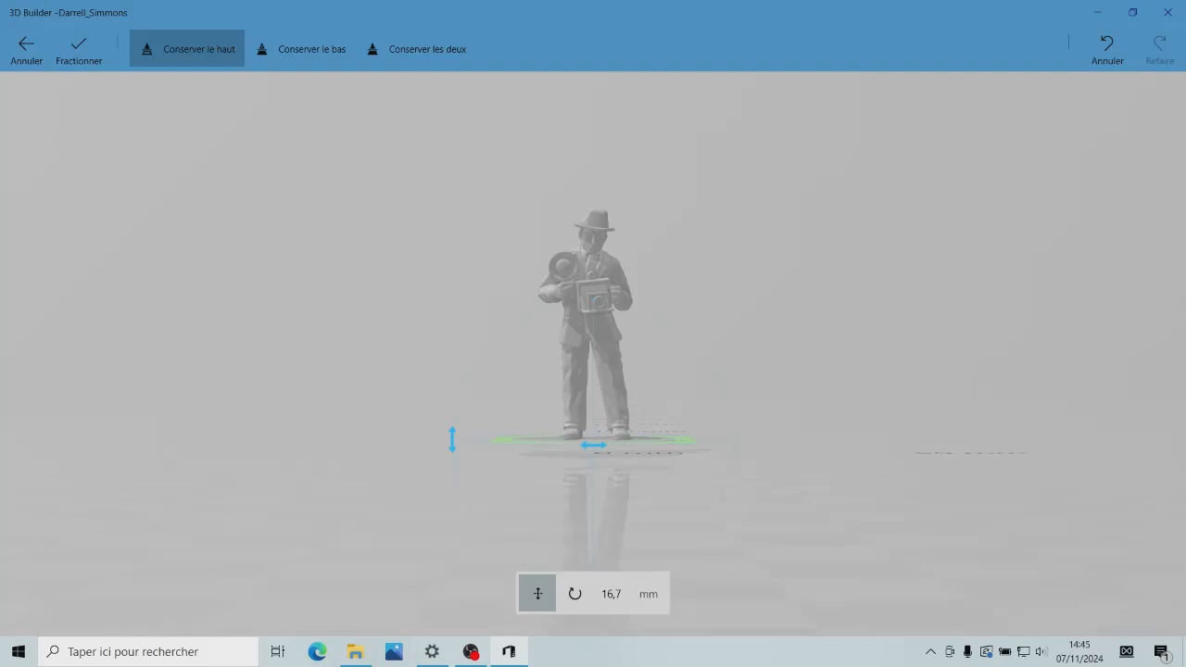
- Set the horizontal cutting plane at the figurine's soles to an offset of 16,6 mm
left_click(611, 594)
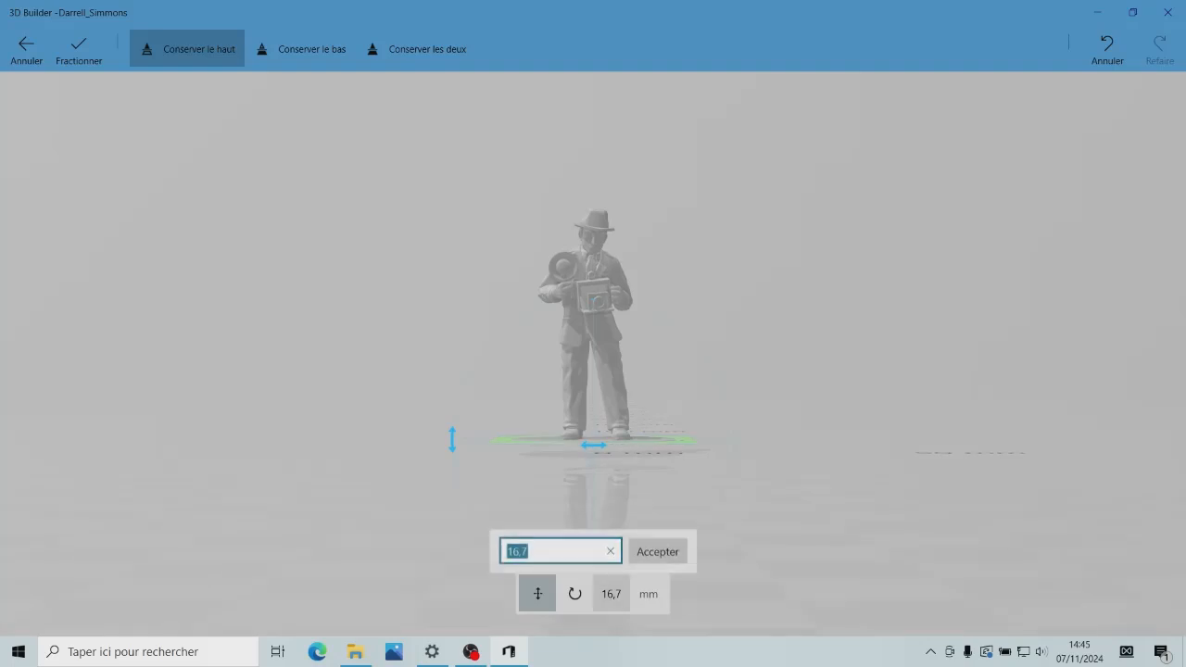
type("1")
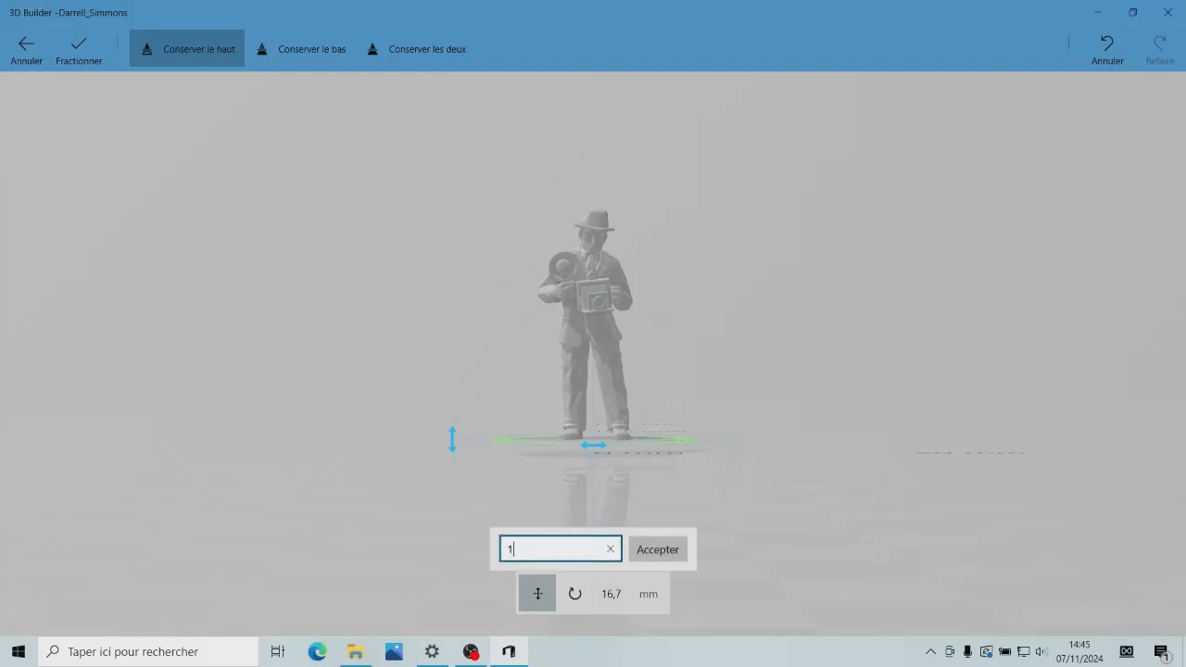
type("6,6")
left_click(657, 550)
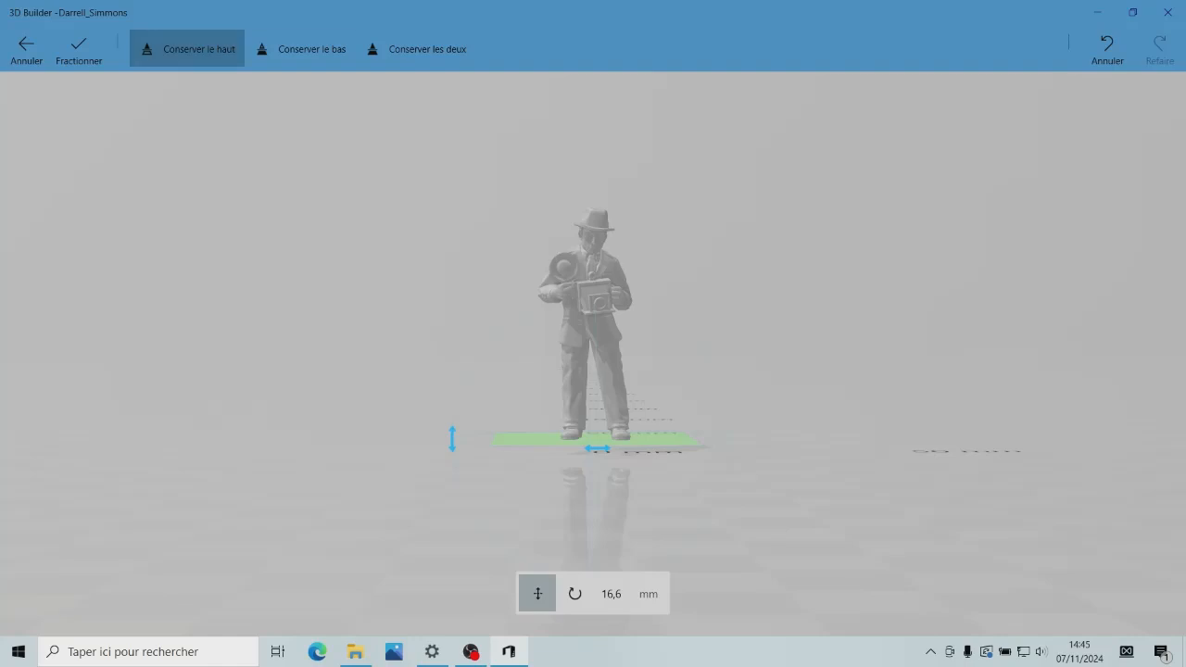
- Preview keeping the lower part and both parts, and split the figurine from its round base keeping only the upper part
left_click(301, 49)
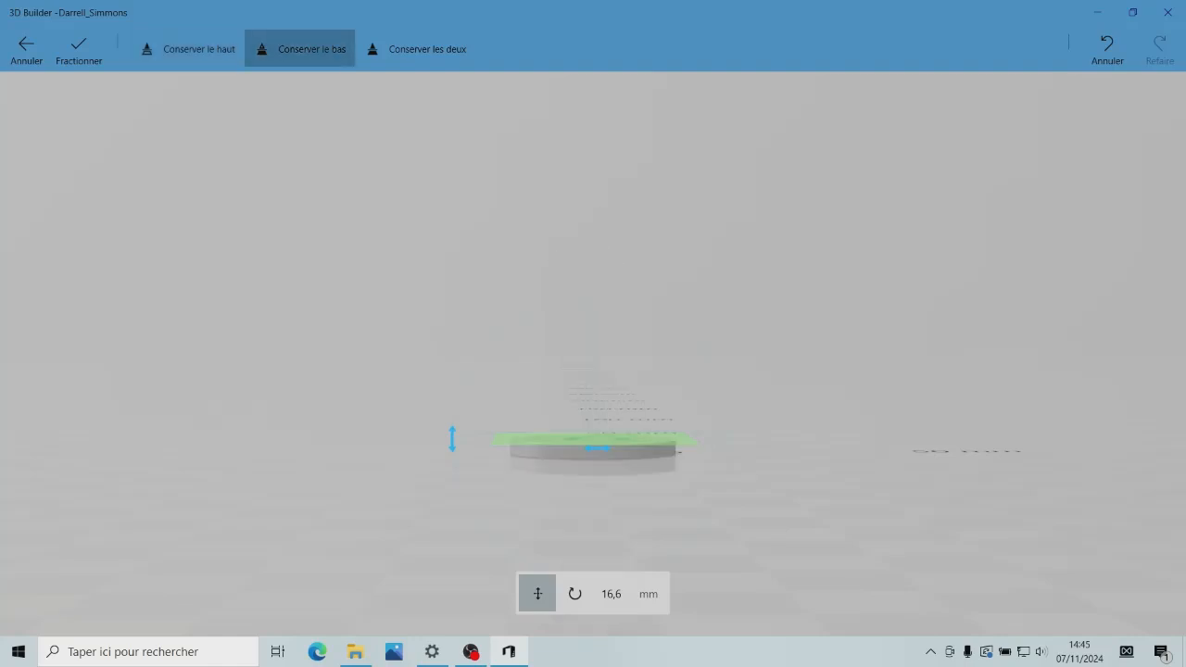
left_click_drag(741, 352, 743, 319)
left_click(415, 48)
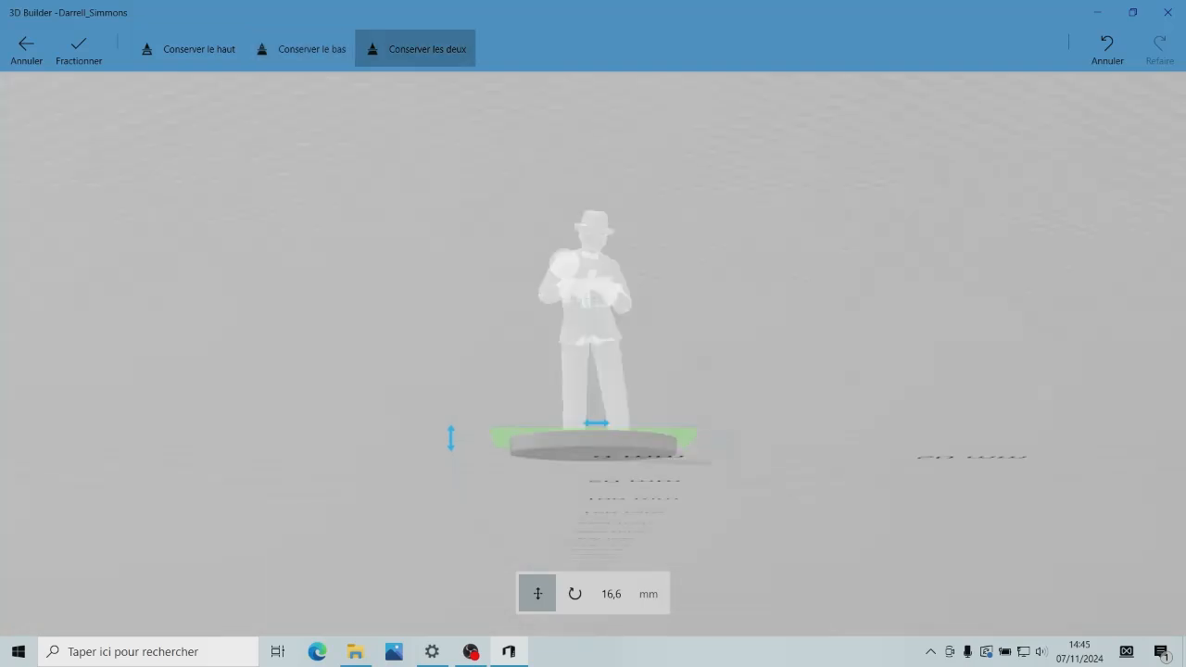
left_click_drag(415, 269, 414, 304)
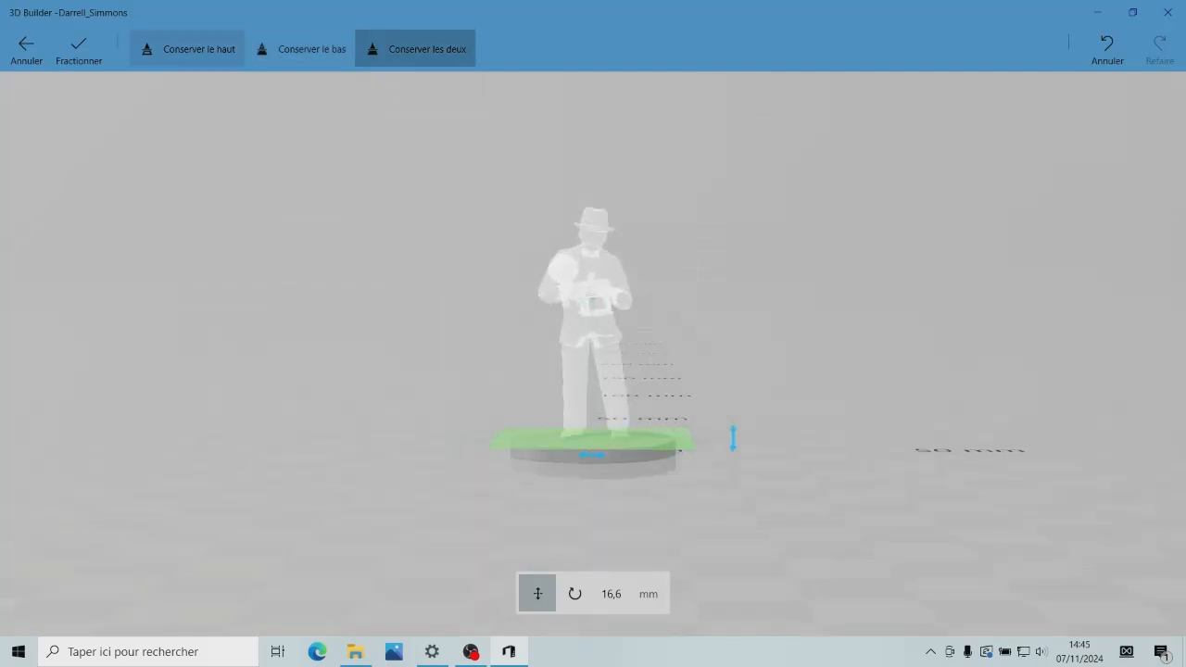
left_click(187, 49)
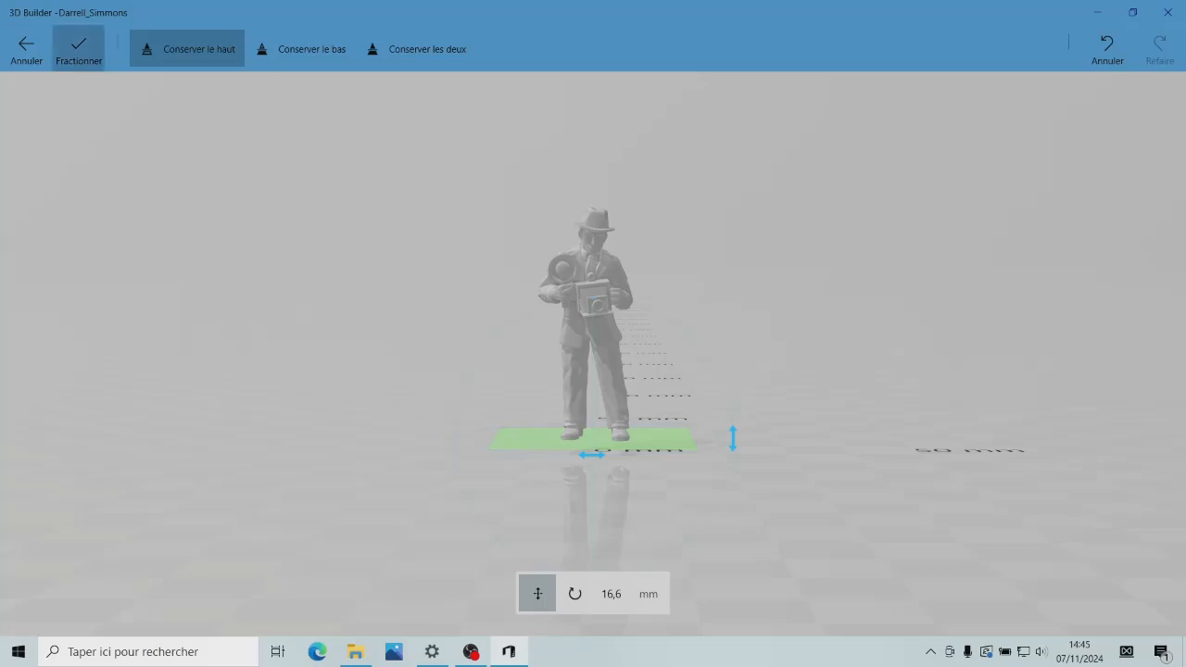
left_click(79, 48)
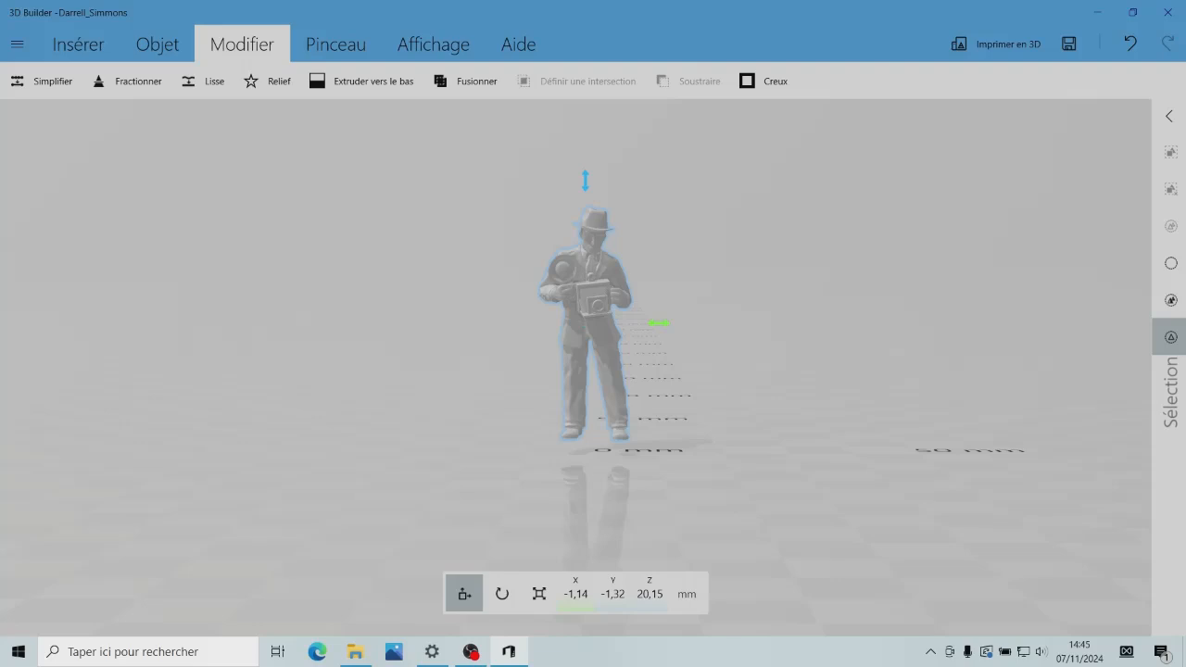
- Start saving the figurine without its base as a separate file in STL format
mouse_move(741, 371)
left_mouse_down()
mouse_move(733, 278)
mouse_move(730, 372)
left_mouse_up()
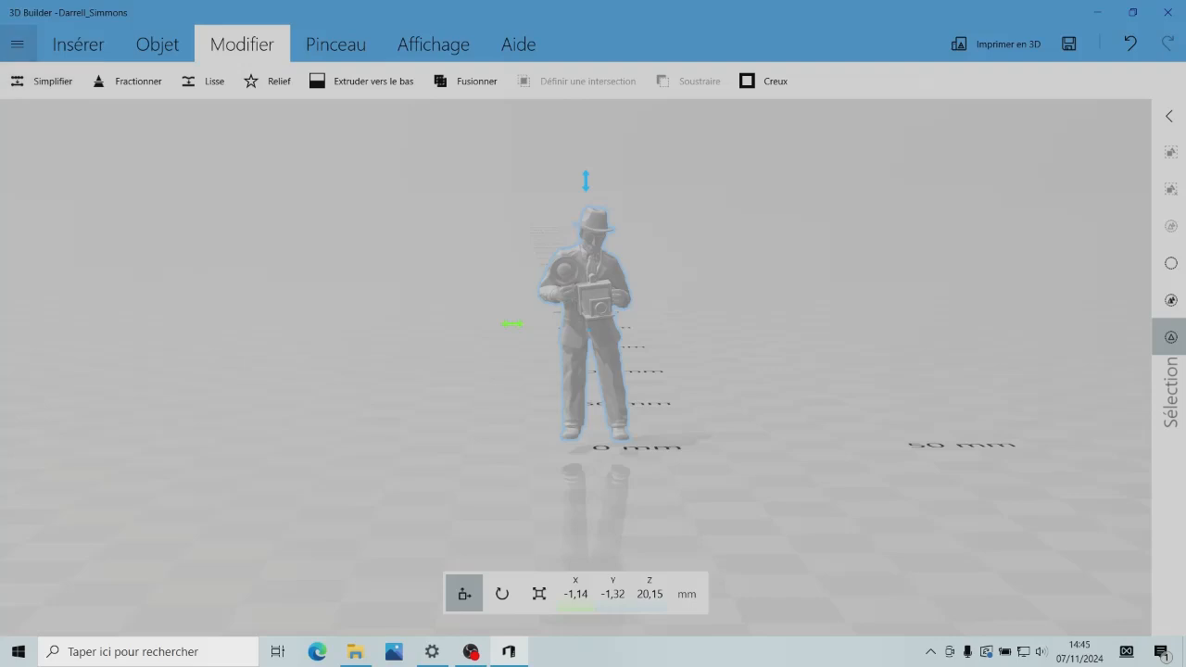
left_click(17, 44)
left_click(74, 177)
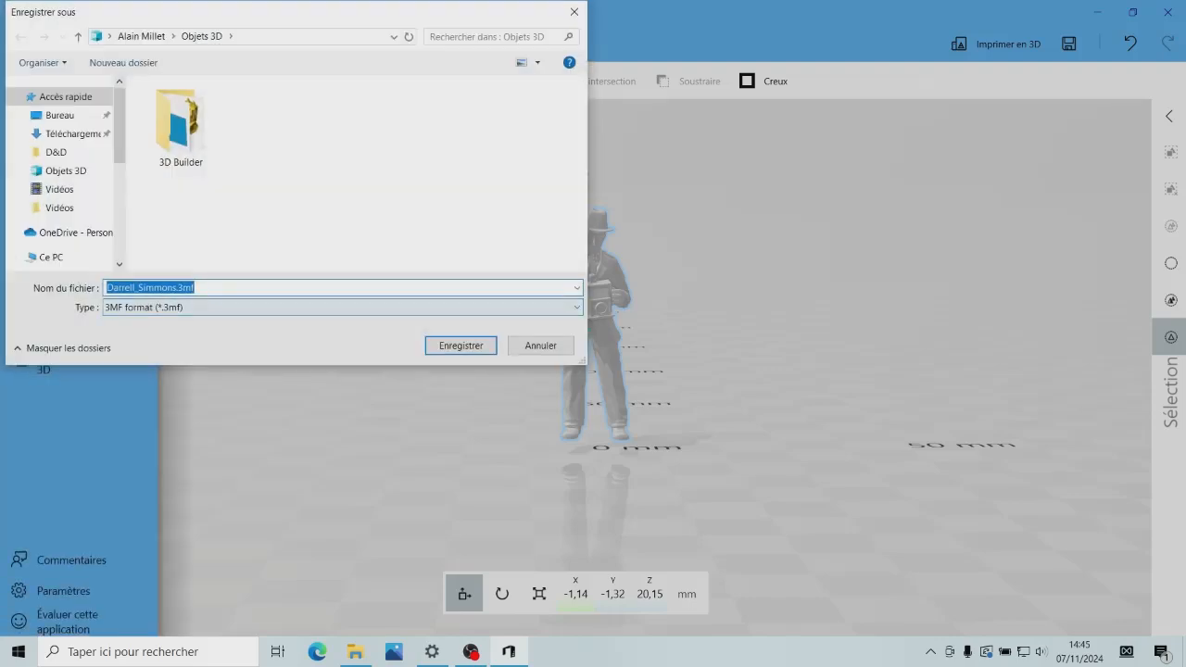
left_click(343, 306)
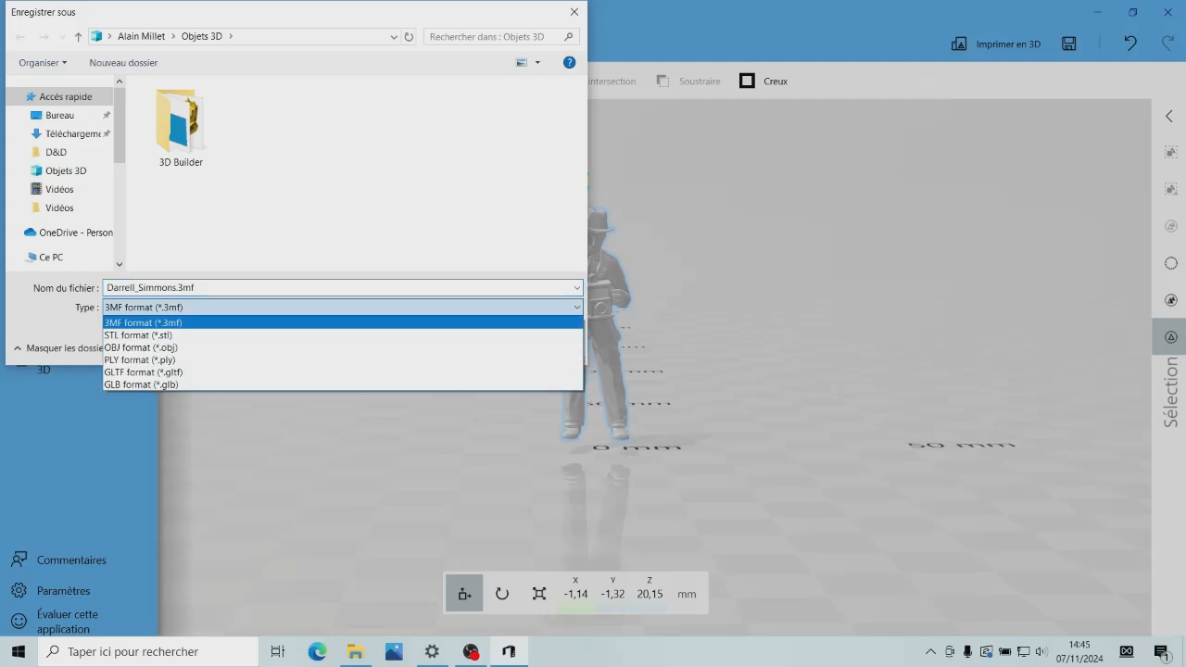
key("Down")
key("Return")
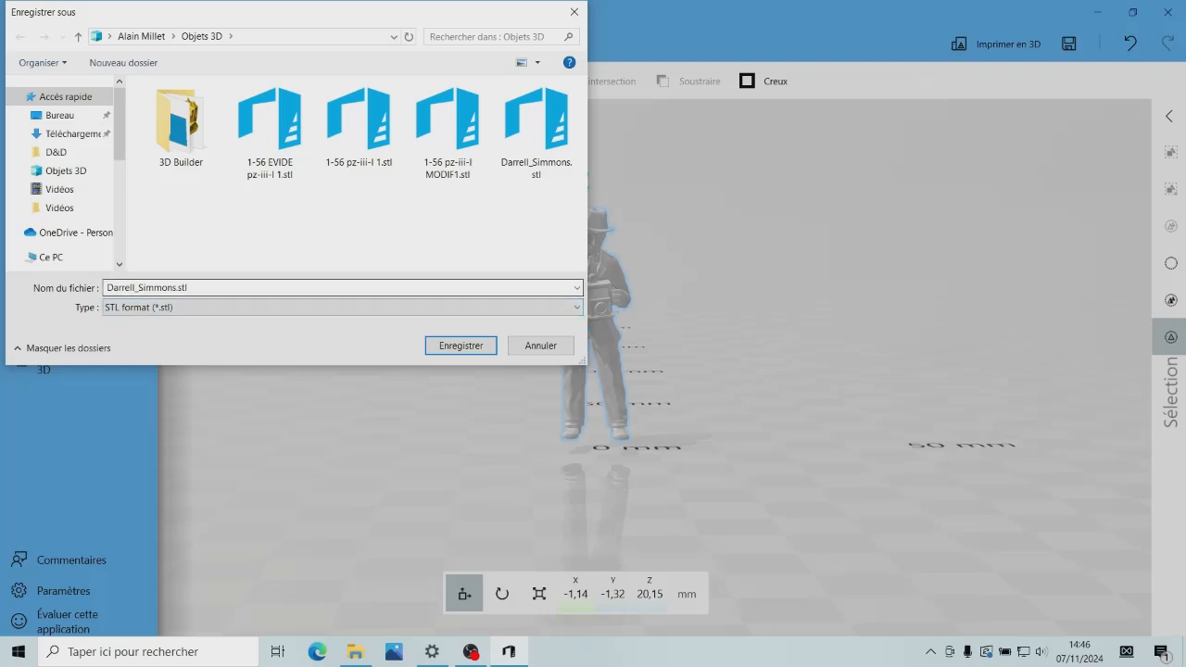
- Append "Sans Socle" to the figurine's file name and save it, accepting the STL format
left_click(176, 287)
left_click(176, 287)
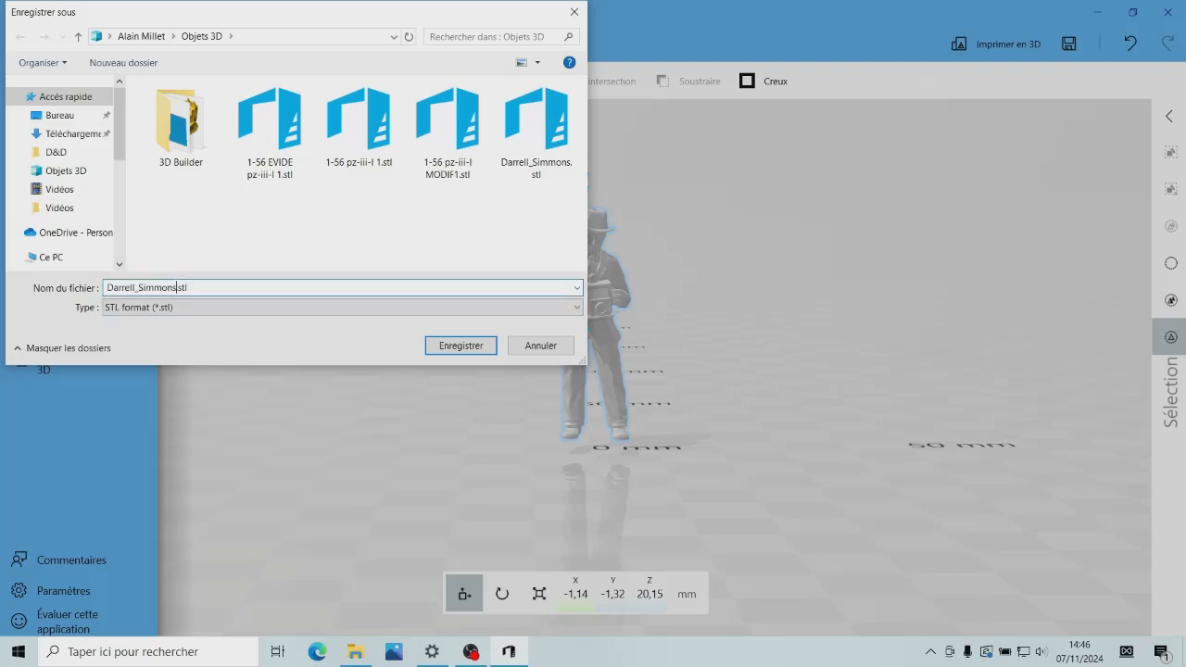
type("Sans")
type(" Soci")
type("le")
key("Return")
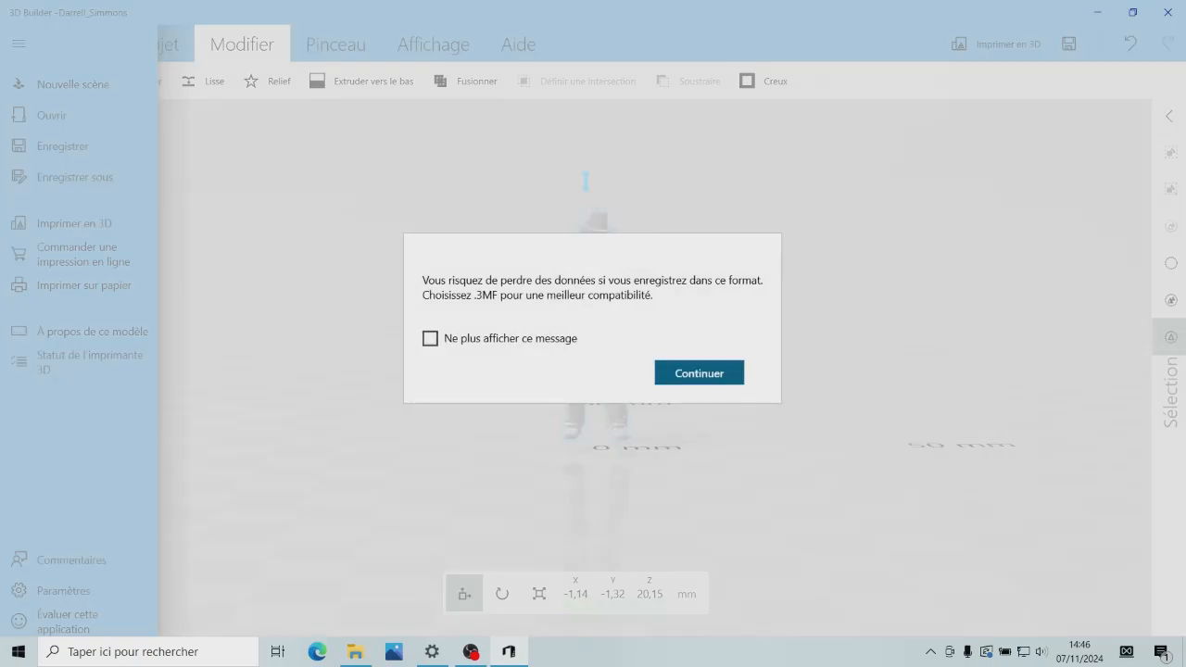
key("Return")
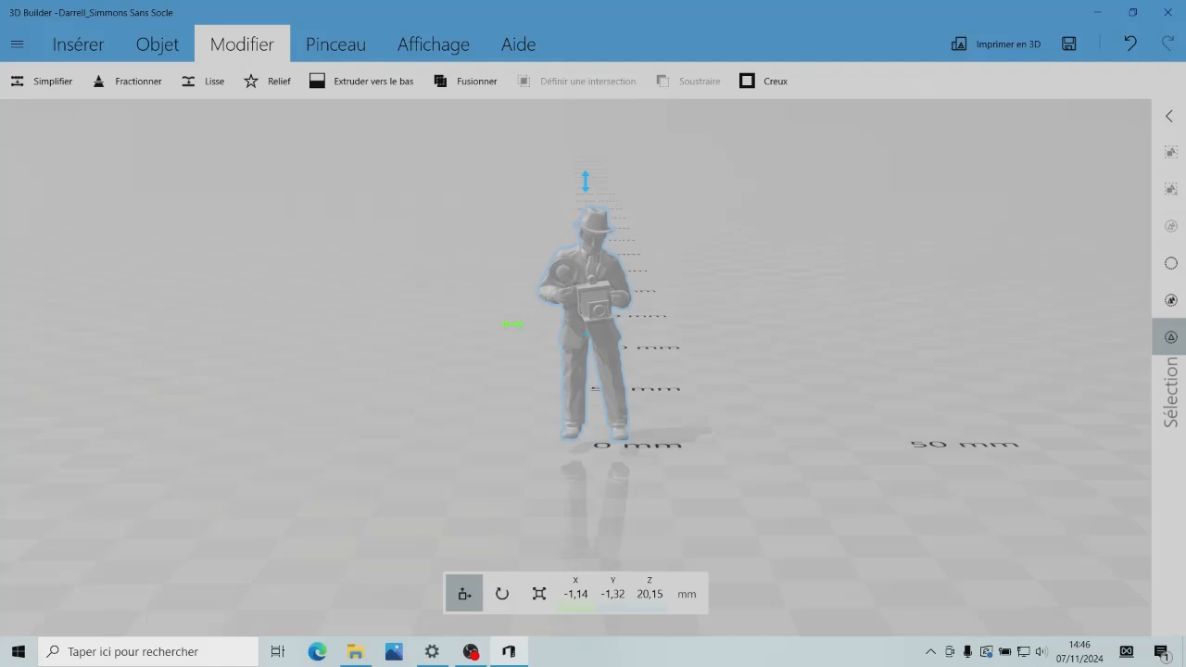
- Delete the baseless figurine from the scene and import the original figurine with its round base in millimetres
left_click_drag(741, 371, 741, 344)
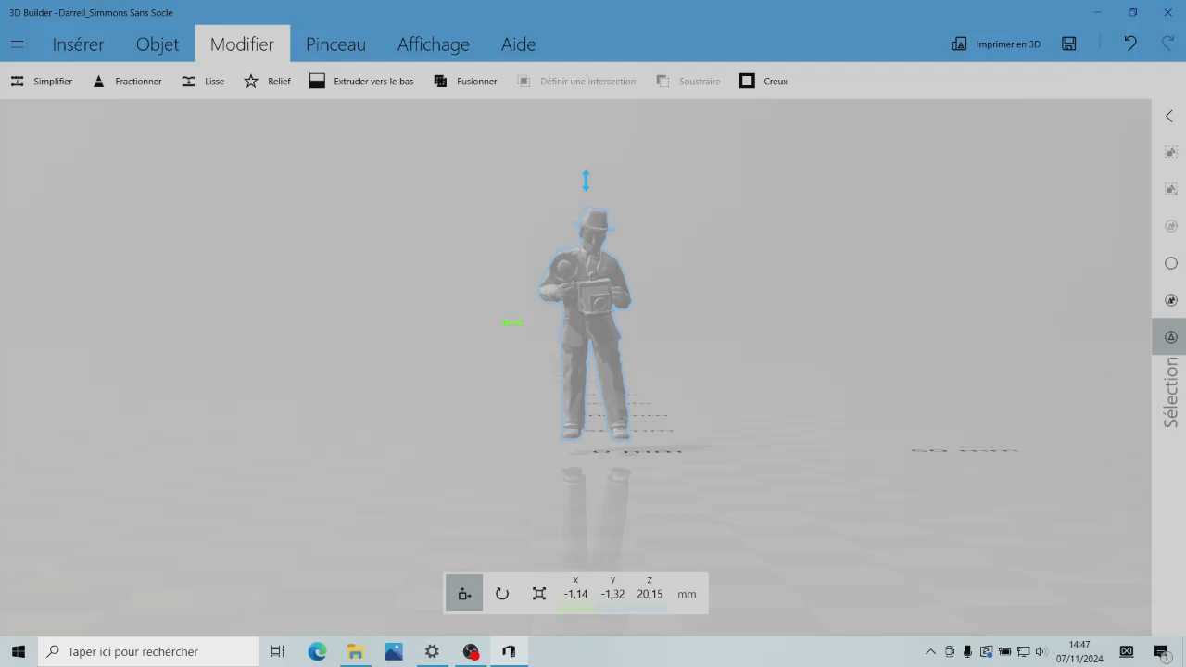
key("Delete")
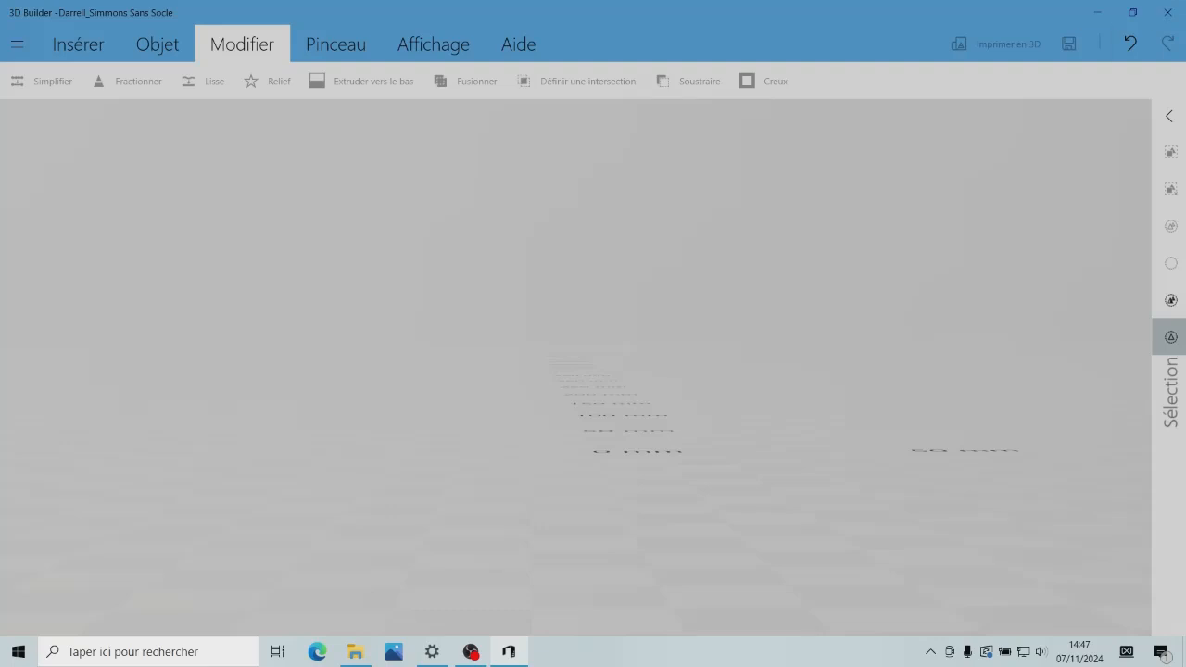
left_click(17, 44)
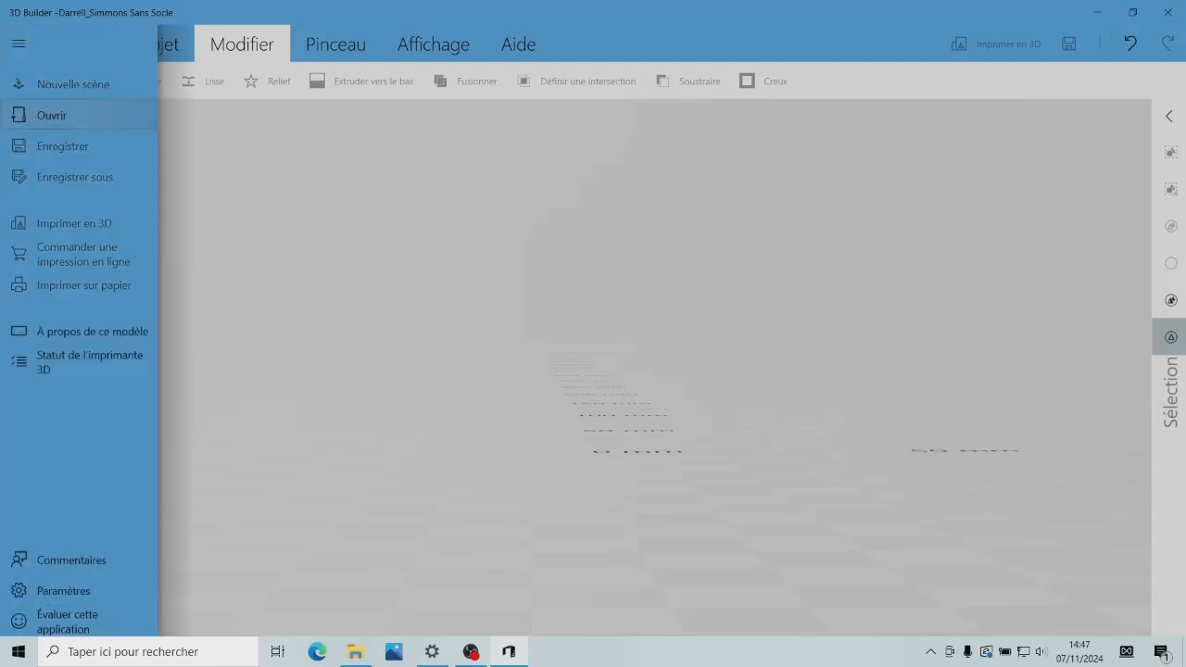
left_click(51, 115)
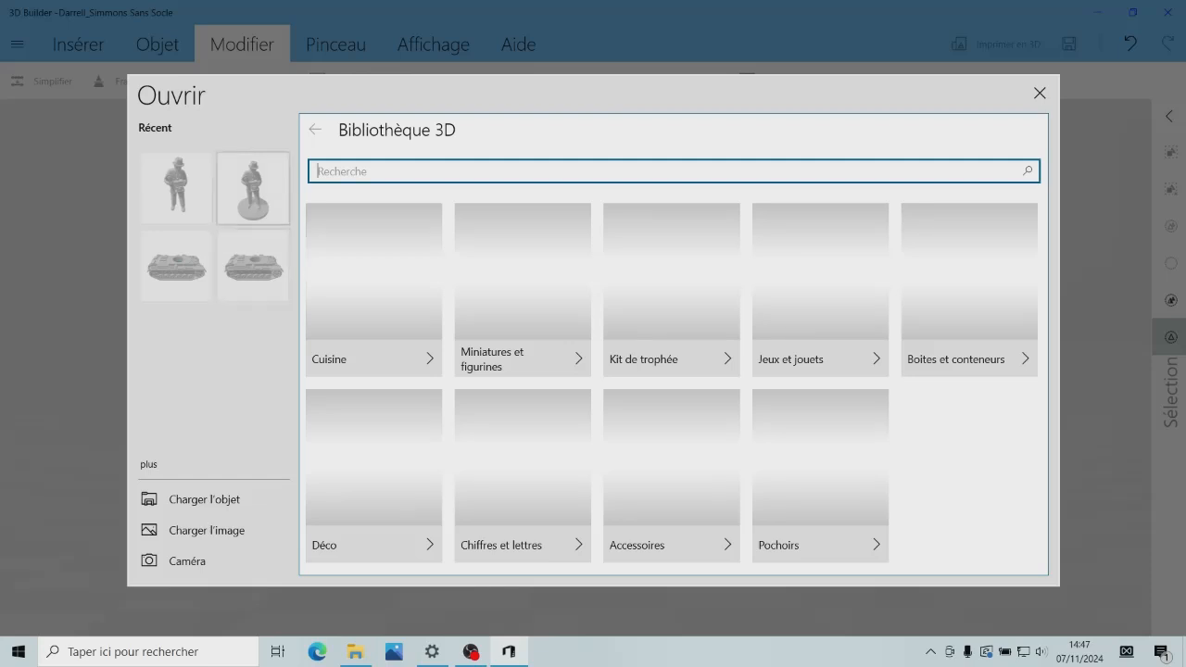
left_click(253, 188)
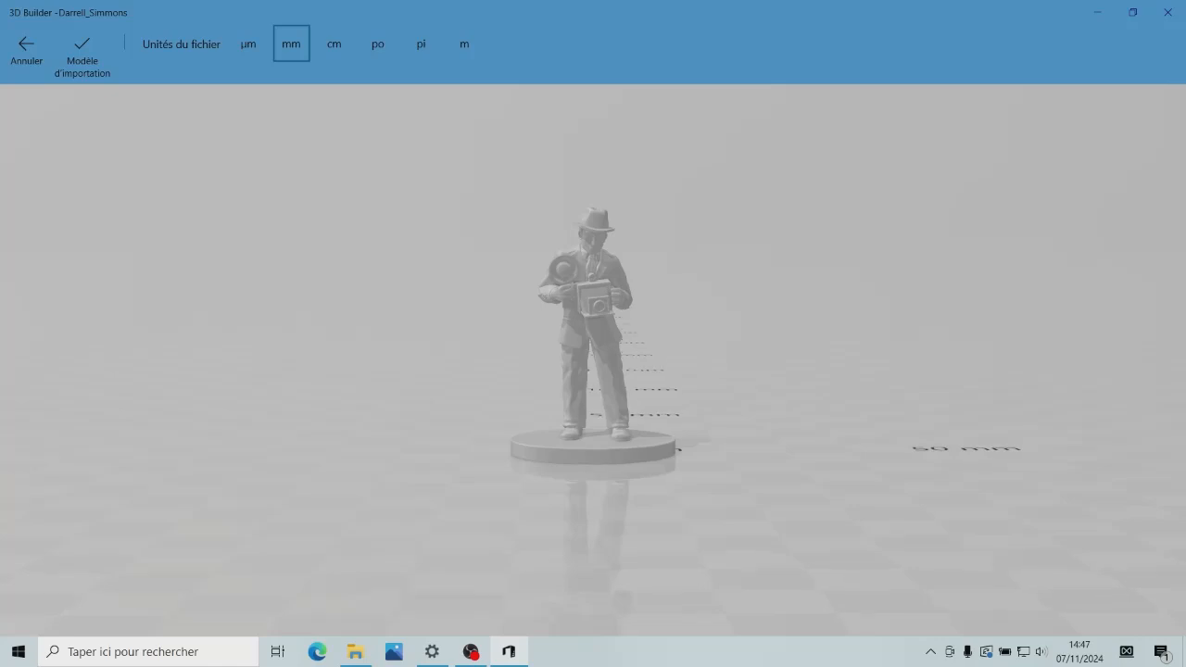
left_click(81, 51)
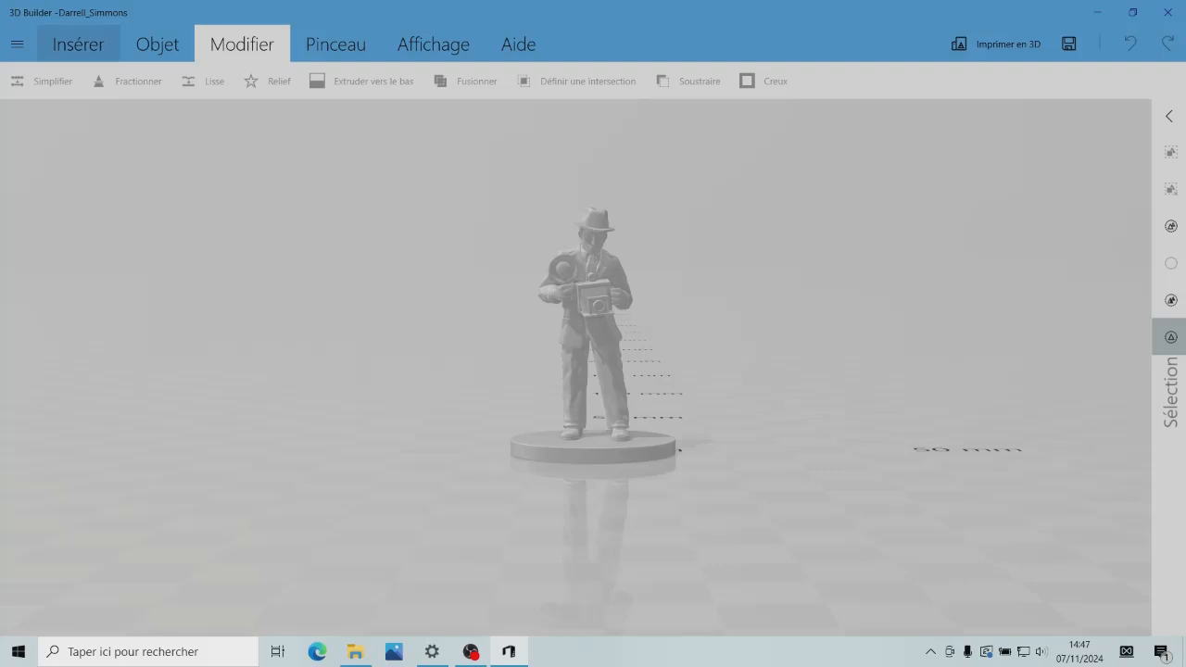
- Insert a cylinder and set its X and Y sizes to 6 mm each
left_click(78, 43)
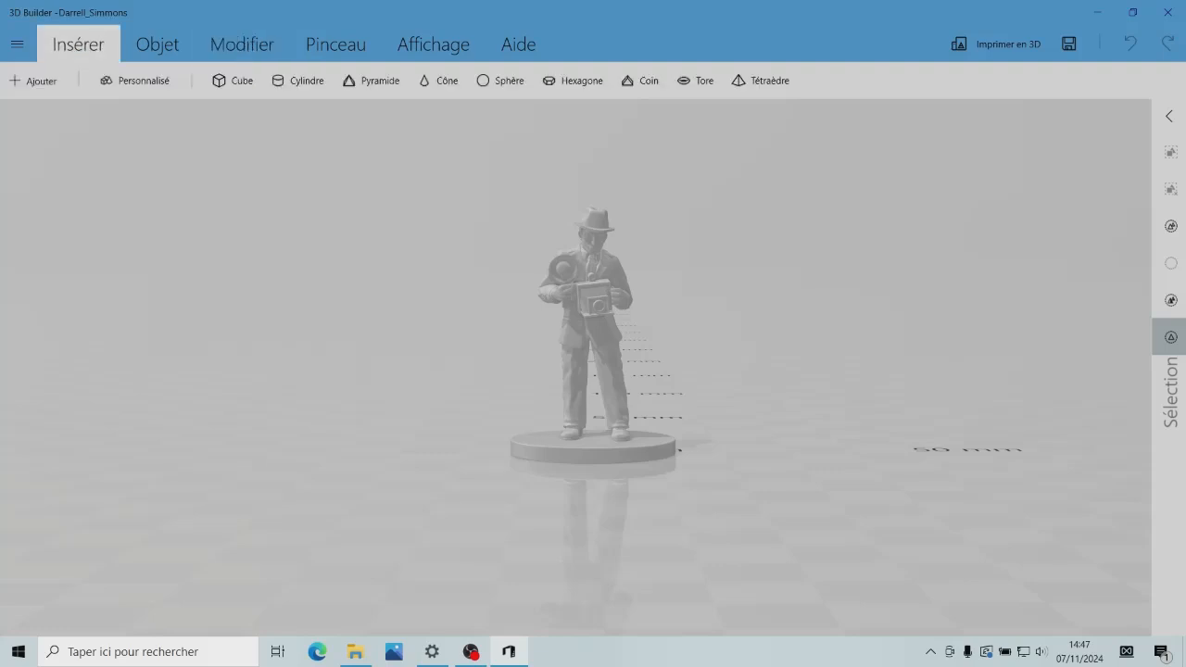
left_click(298, 81)
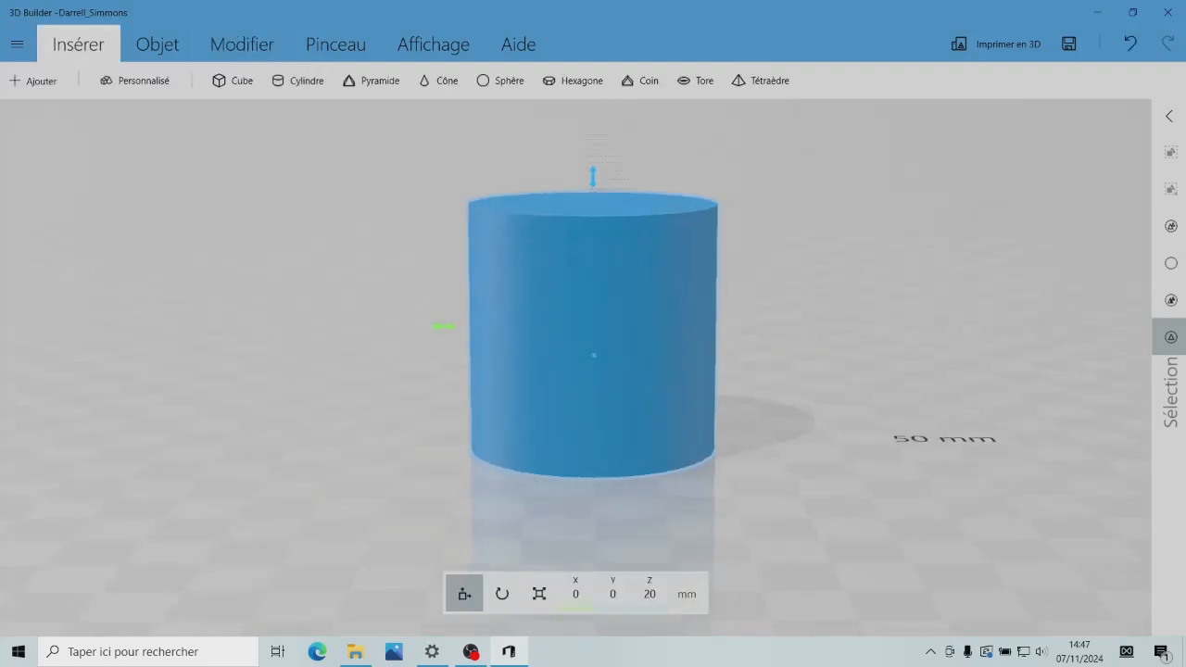
left_click(539, 592)
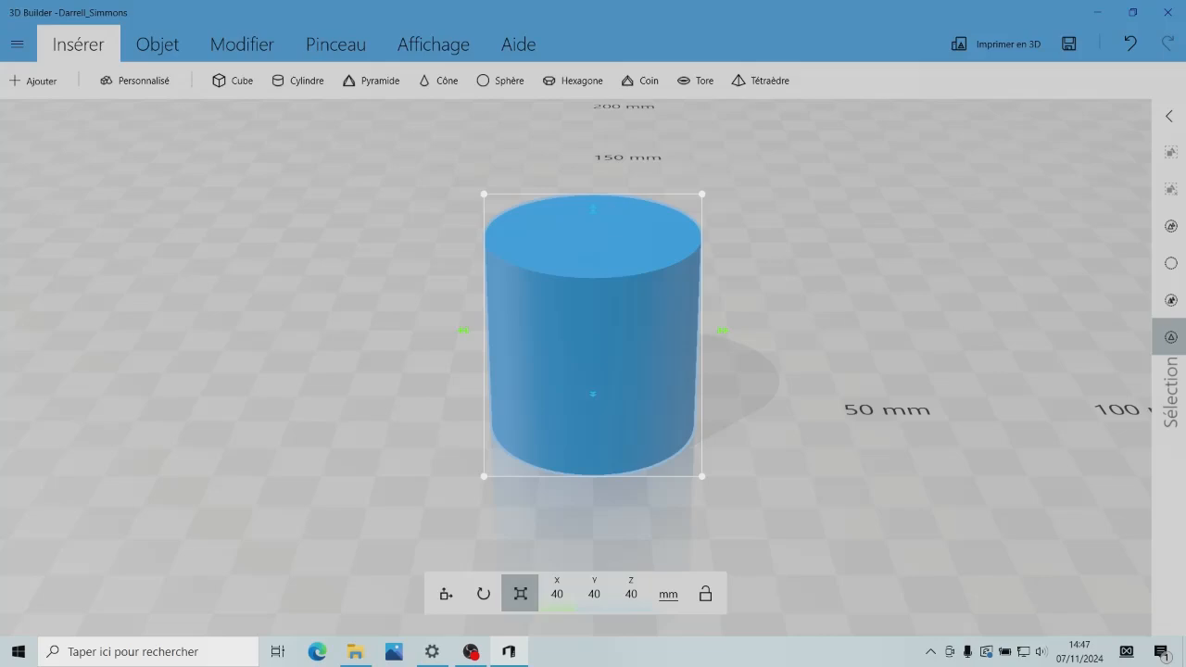
left_click_drag(815, 445, 786, 400)
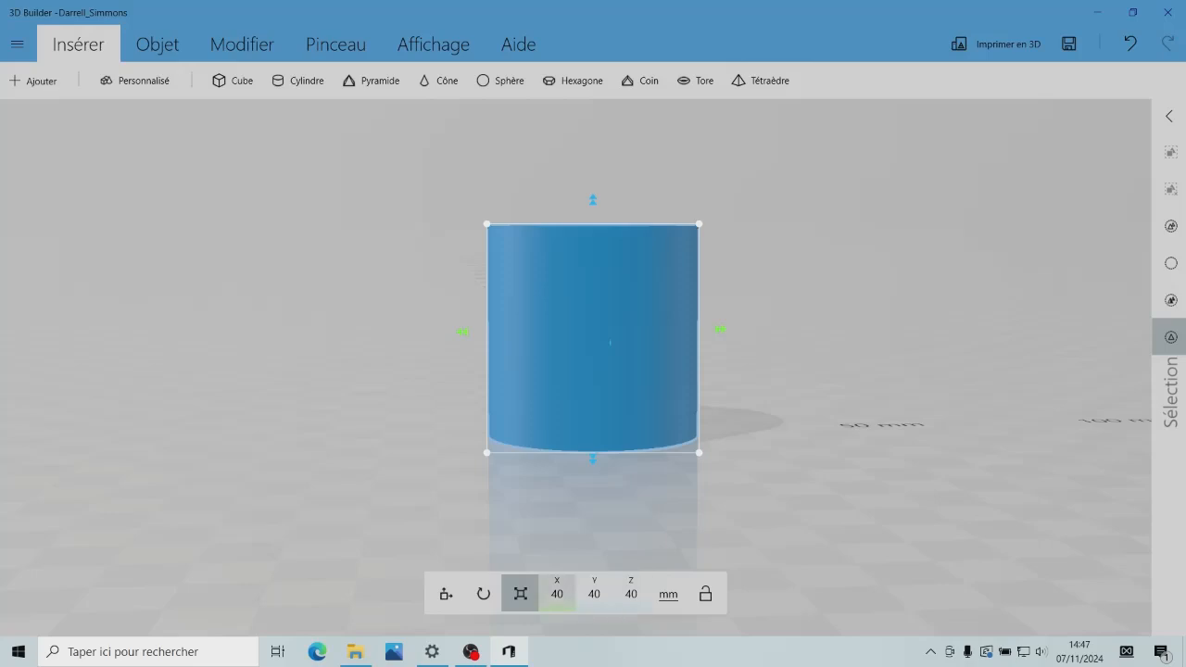
left_click(557, 594)
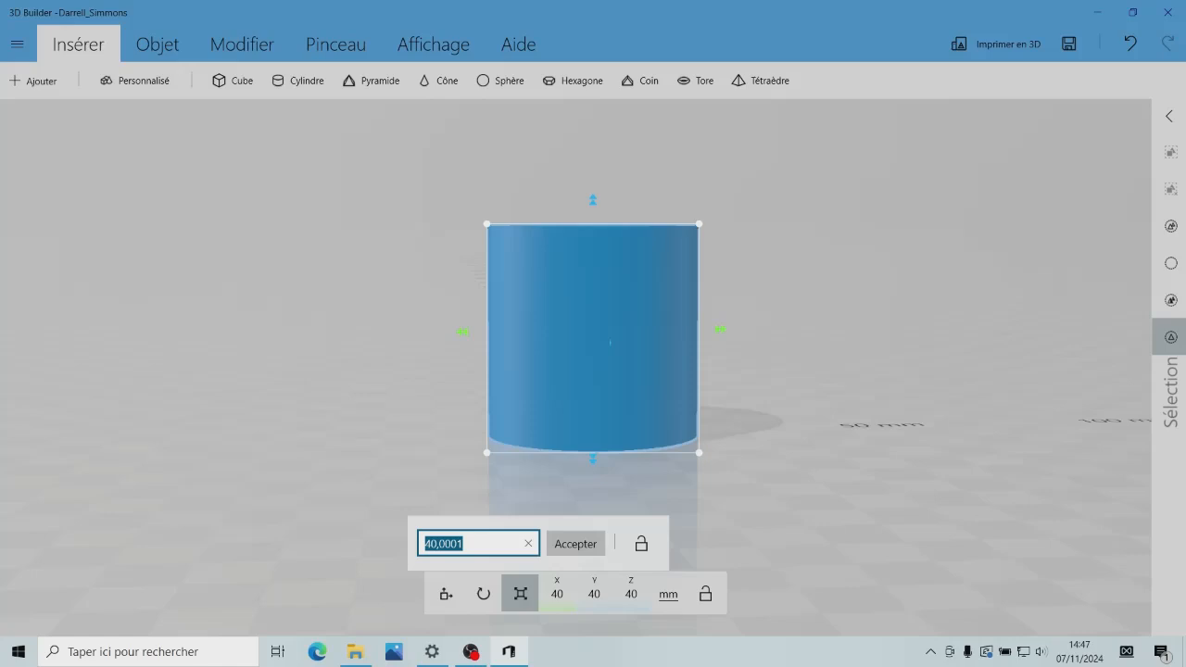
type("6")
key("Return")
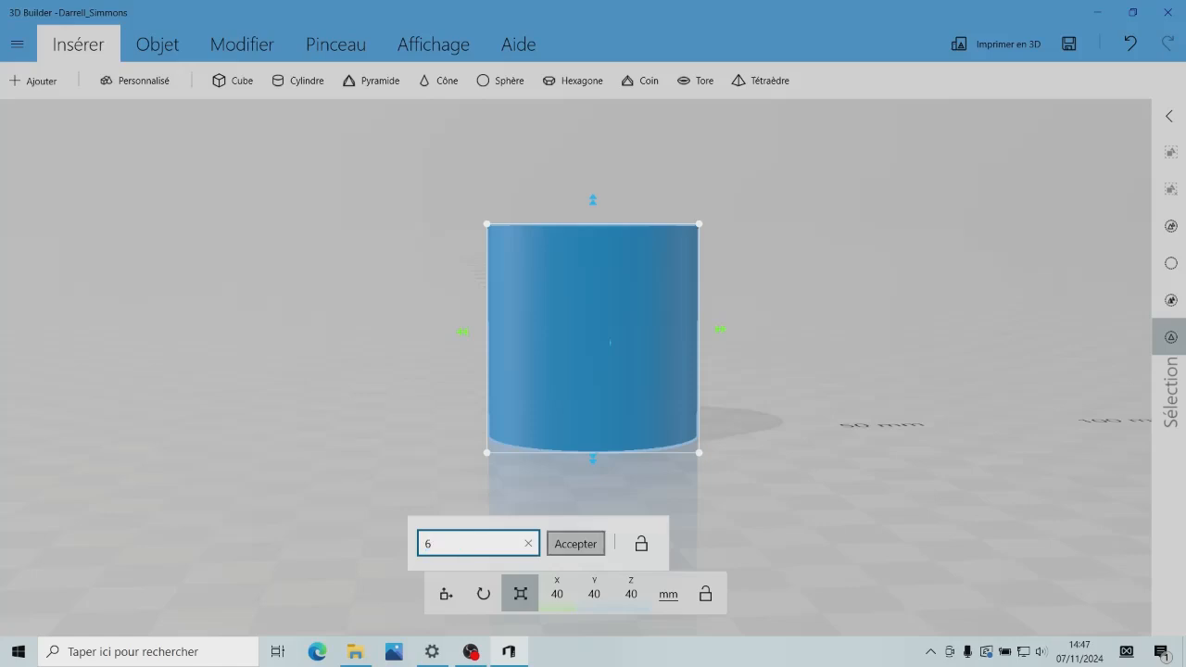
left_click(594, 594)
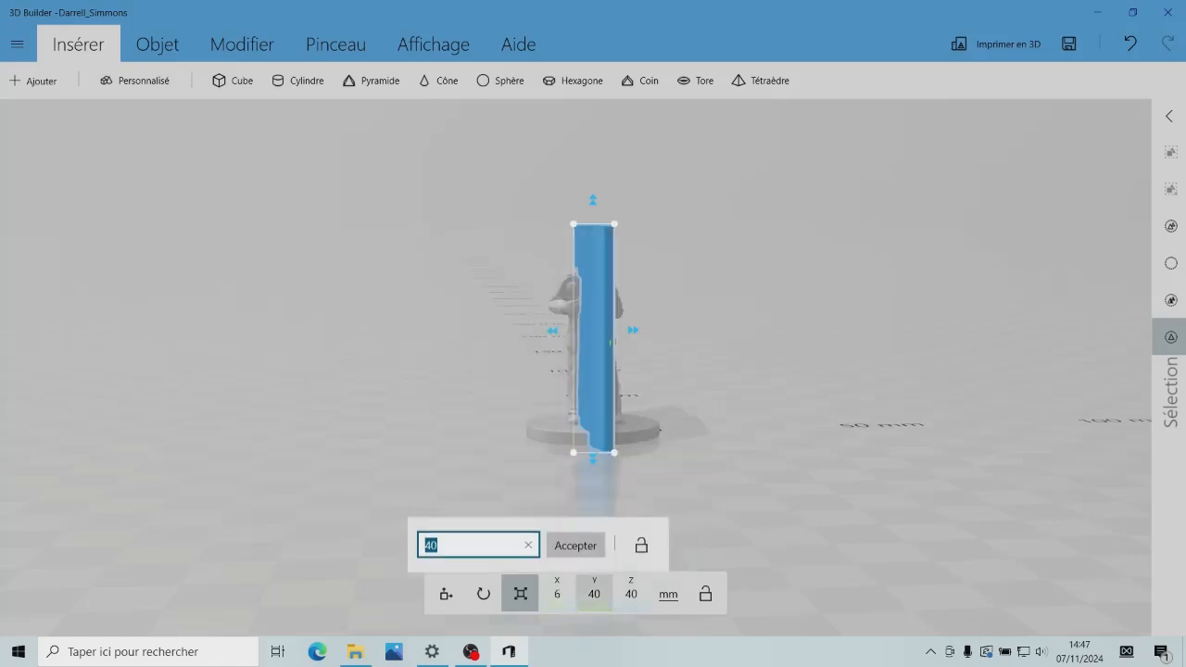
type("6")
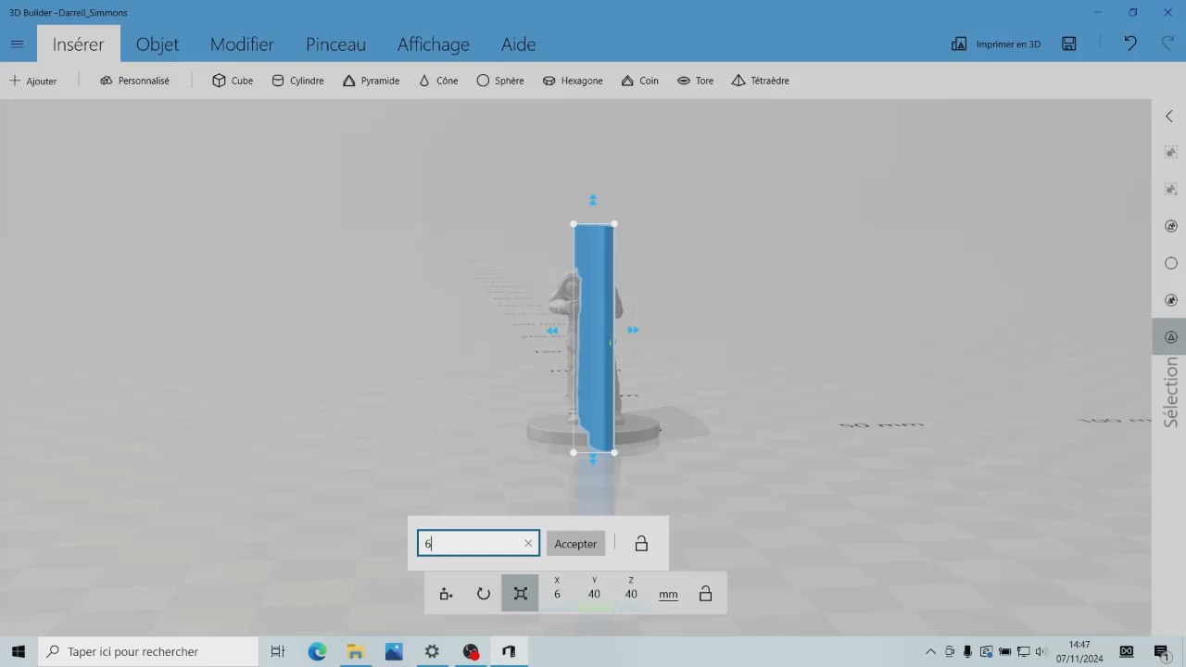
key("Return")
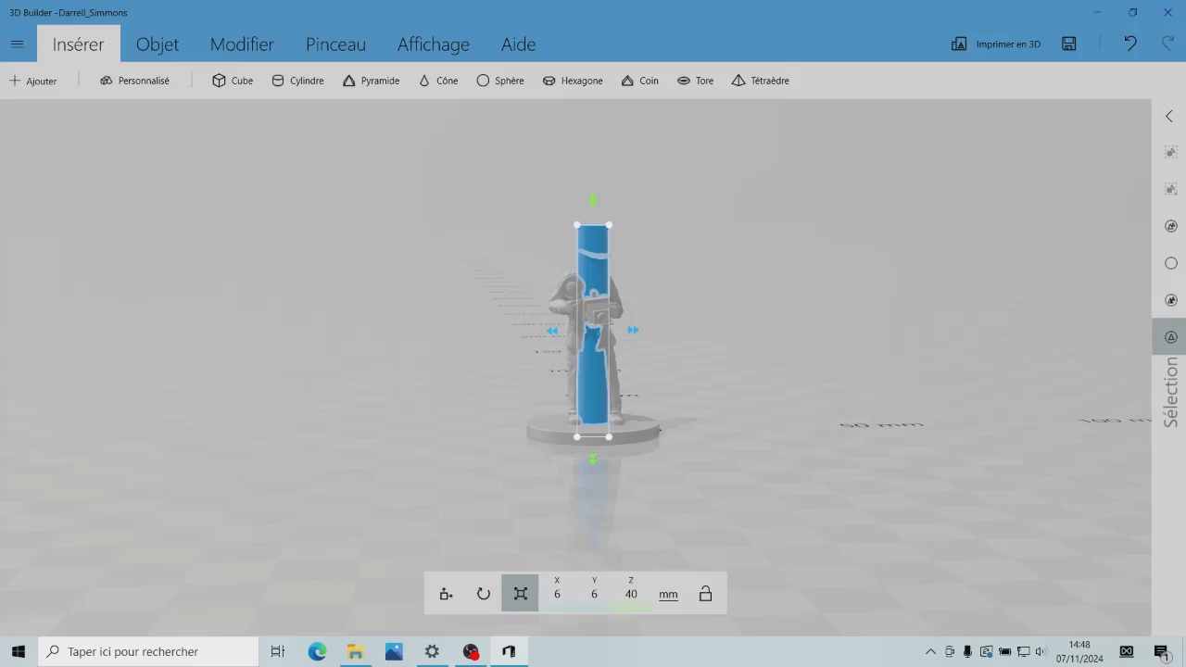
- Set the cylinder's Z size to 2 mm
left_click(631, 594)
type("2")
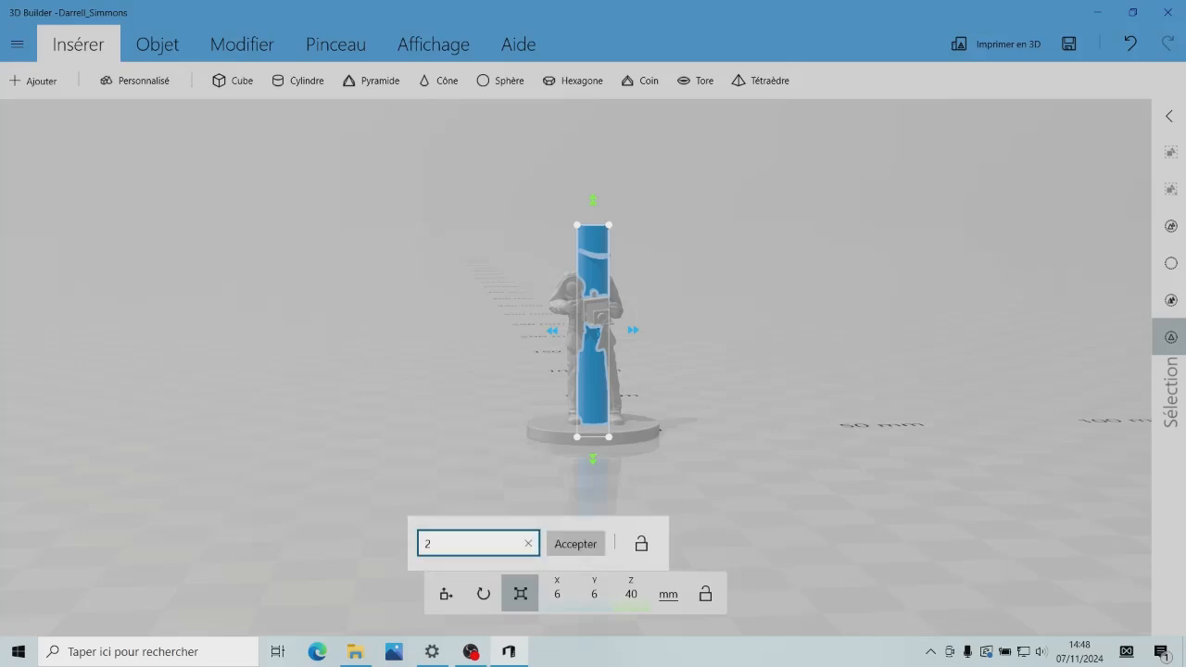
key("Return")
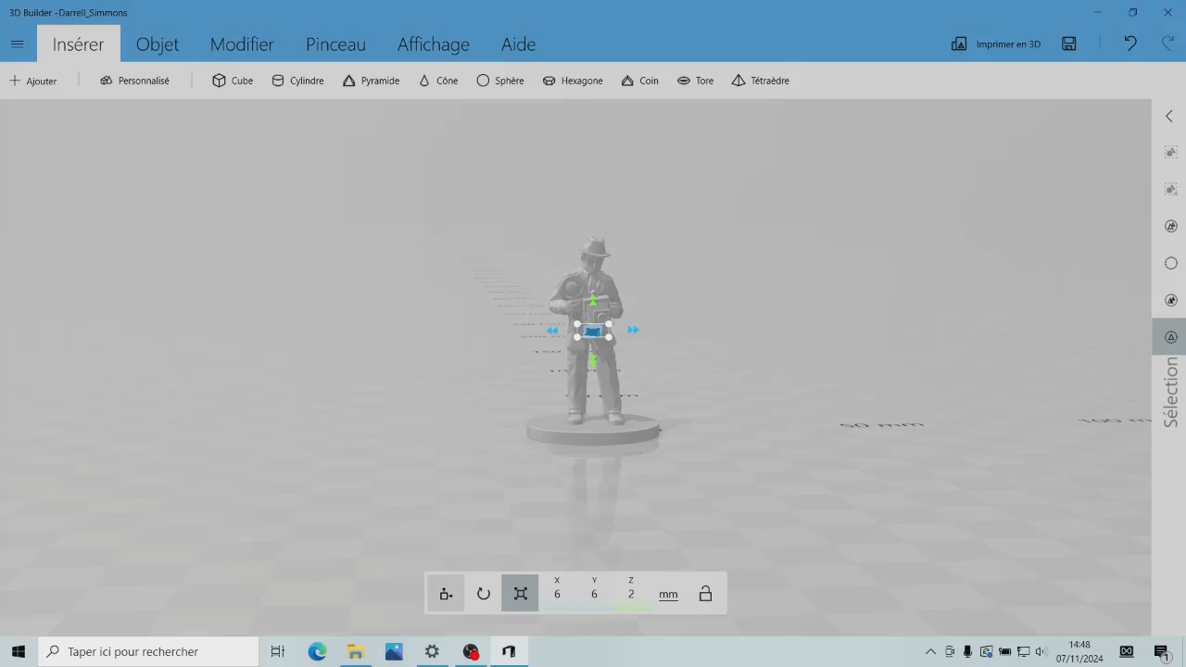
- Move the small cylinder down into the underside of the round base, at a Z position of about 0,91 mm
left_click(446, 594)
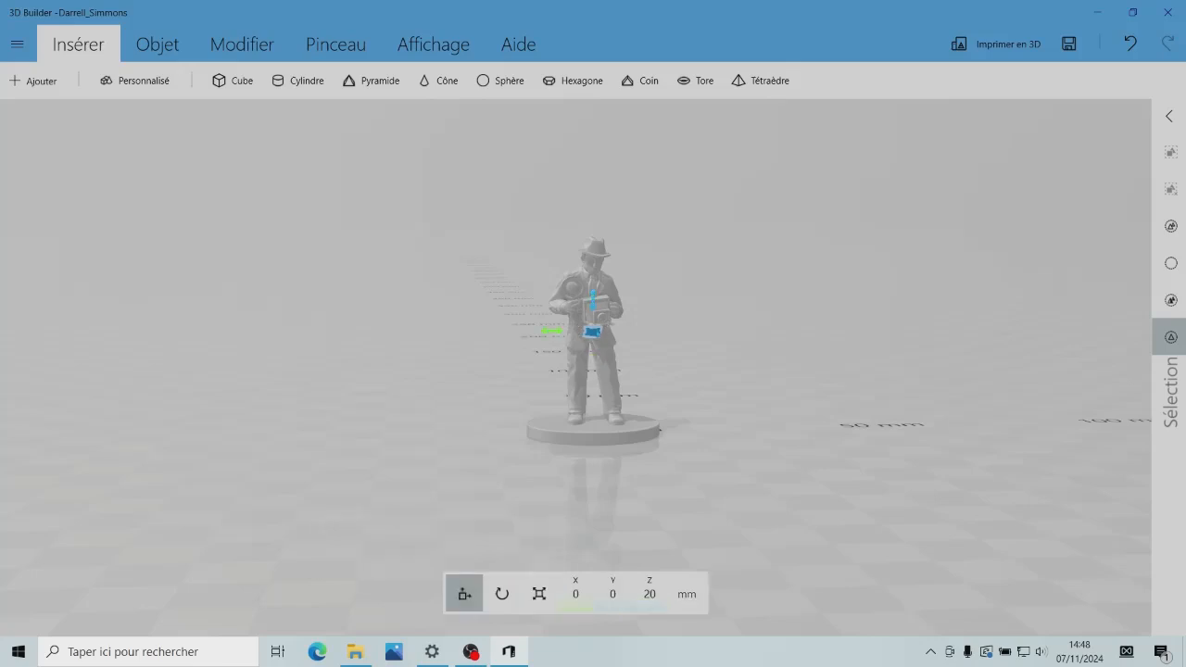
left_click_drag(593, 301, 593, 396)
left_click_drag(722, 370, 690, 371)
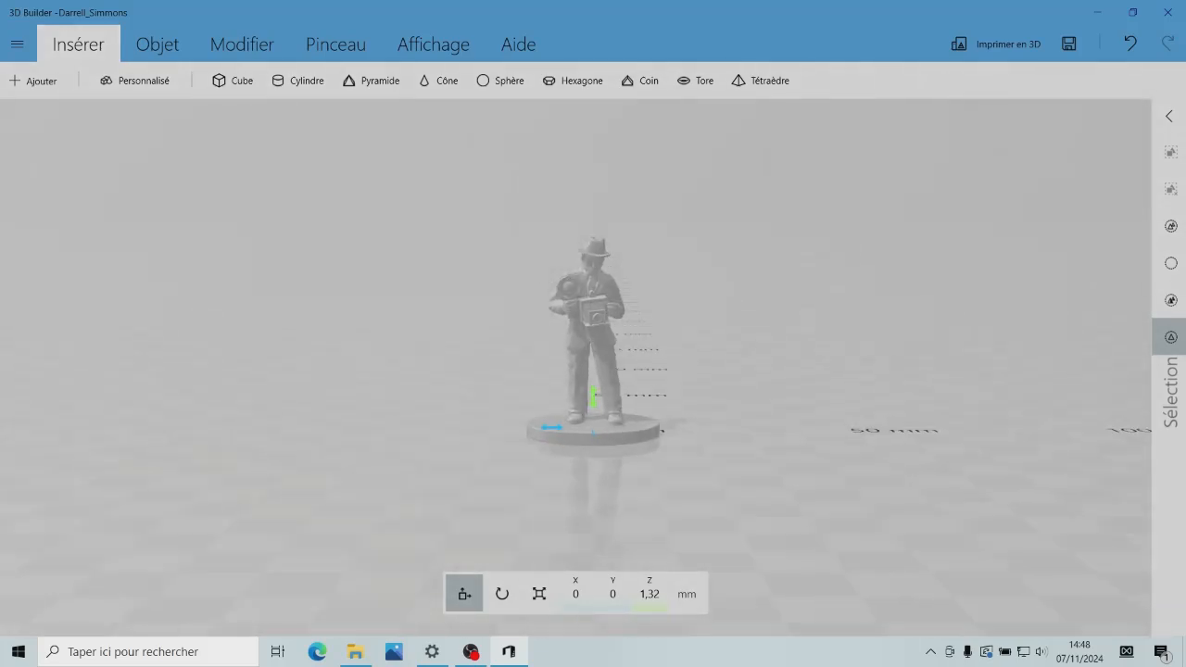
left_click_drag(592, 396, 592, 410)
mouse_move(723, 370)
left_mouse_down()
mouse_move(719, 246)
mouse_move(720, 369)
left_mouse_up()
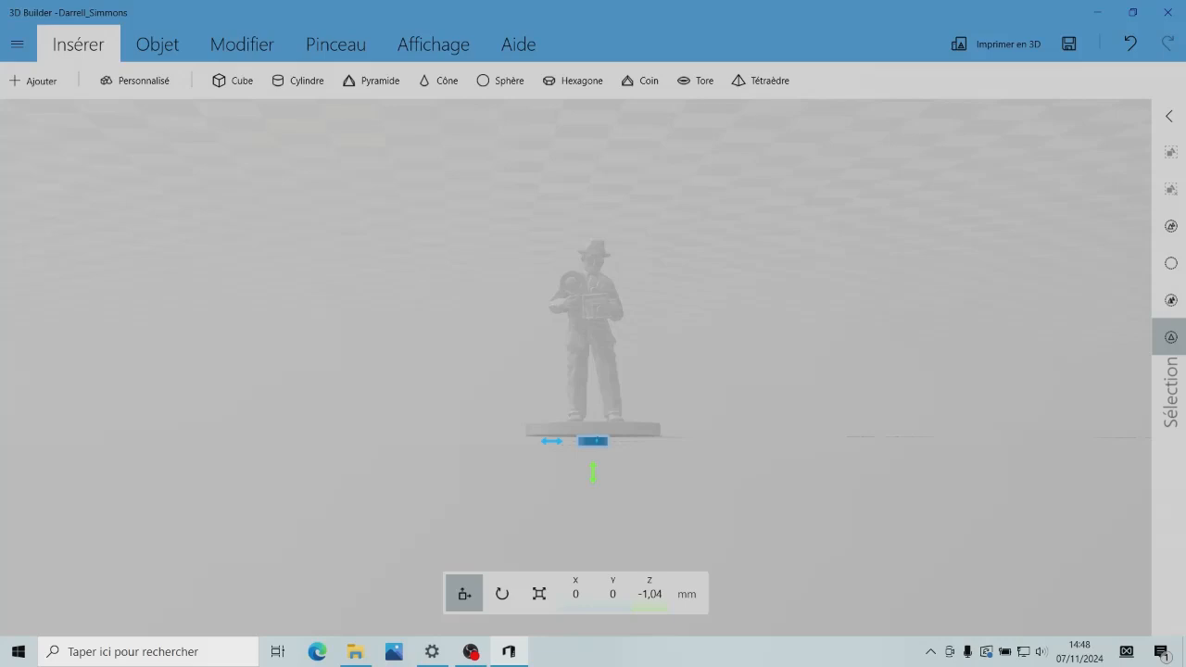
left_click_drag(592, 472, 593, 462)
left_click_drag(721, 371, 723, 287)
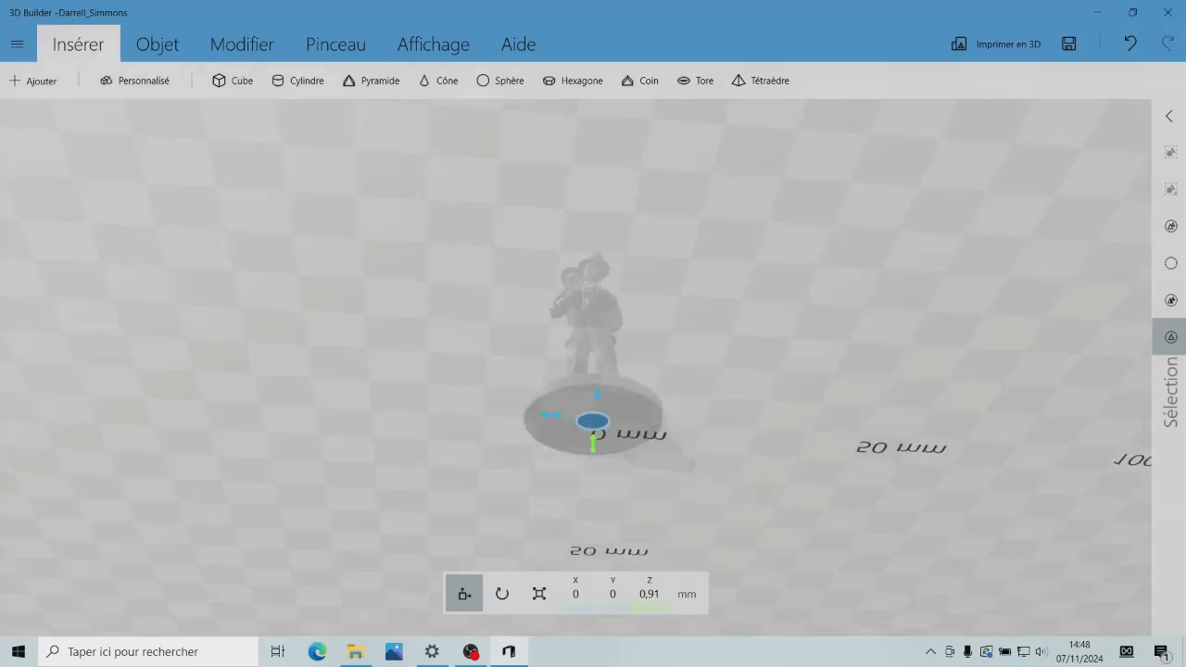
- Subtract the cylinder from the figurine's round base to cut a recess in its underside
left_click(242, 43)
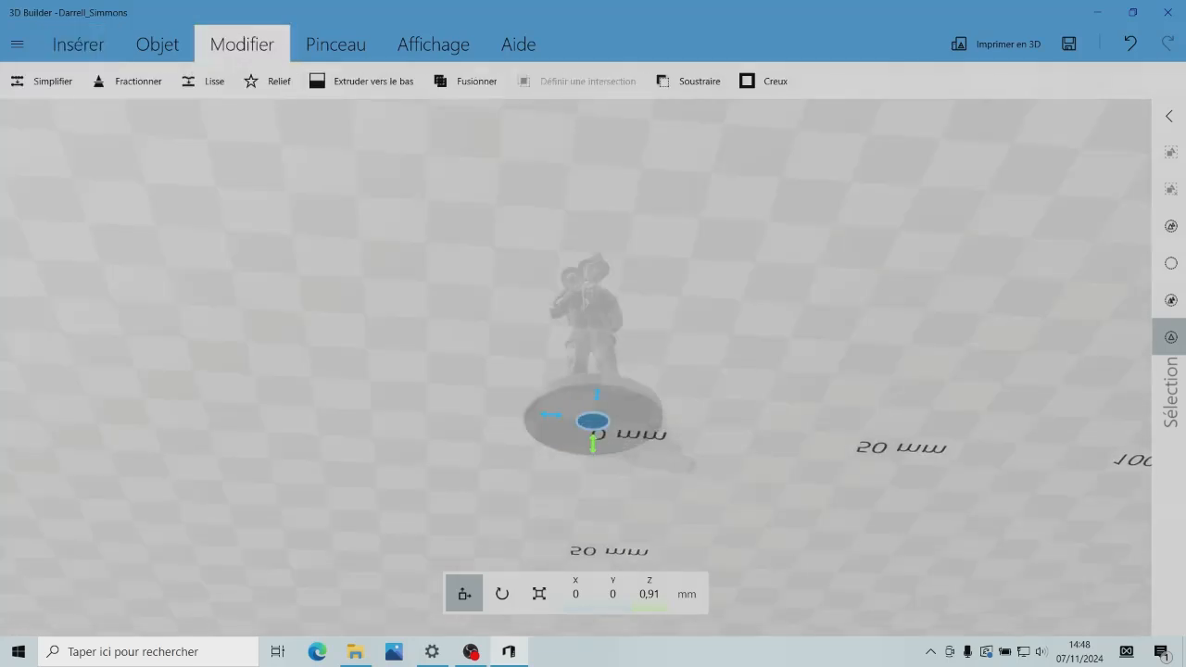
left_click(688, 81)
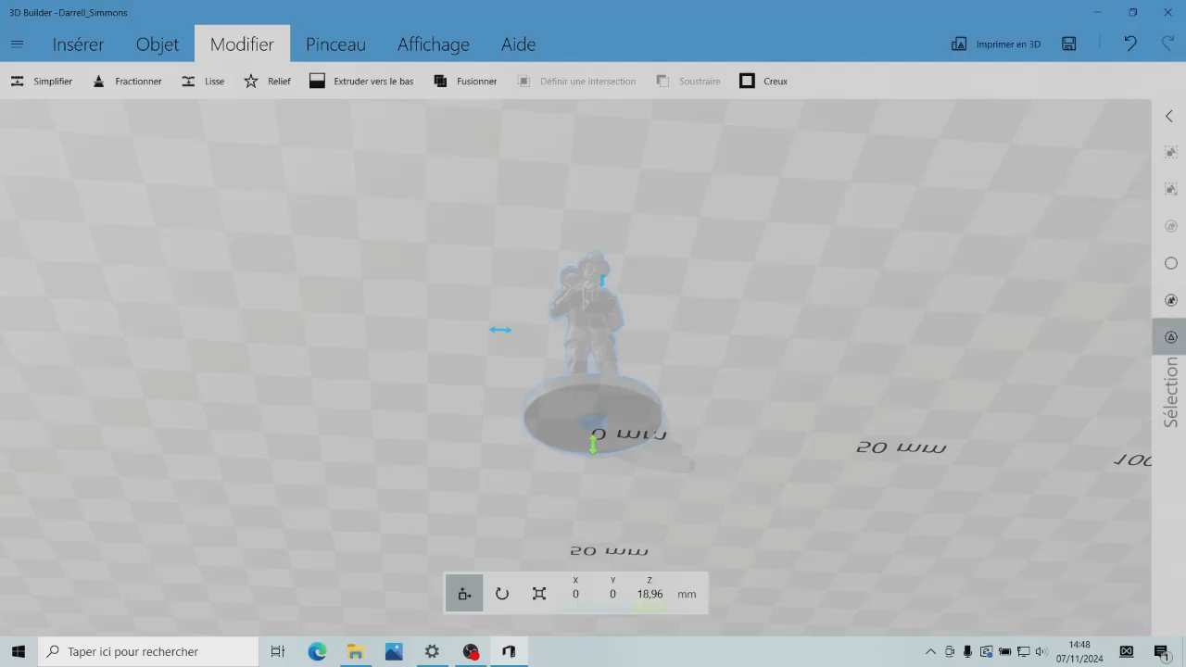
left_click_drag(723, 370, 767, 454)
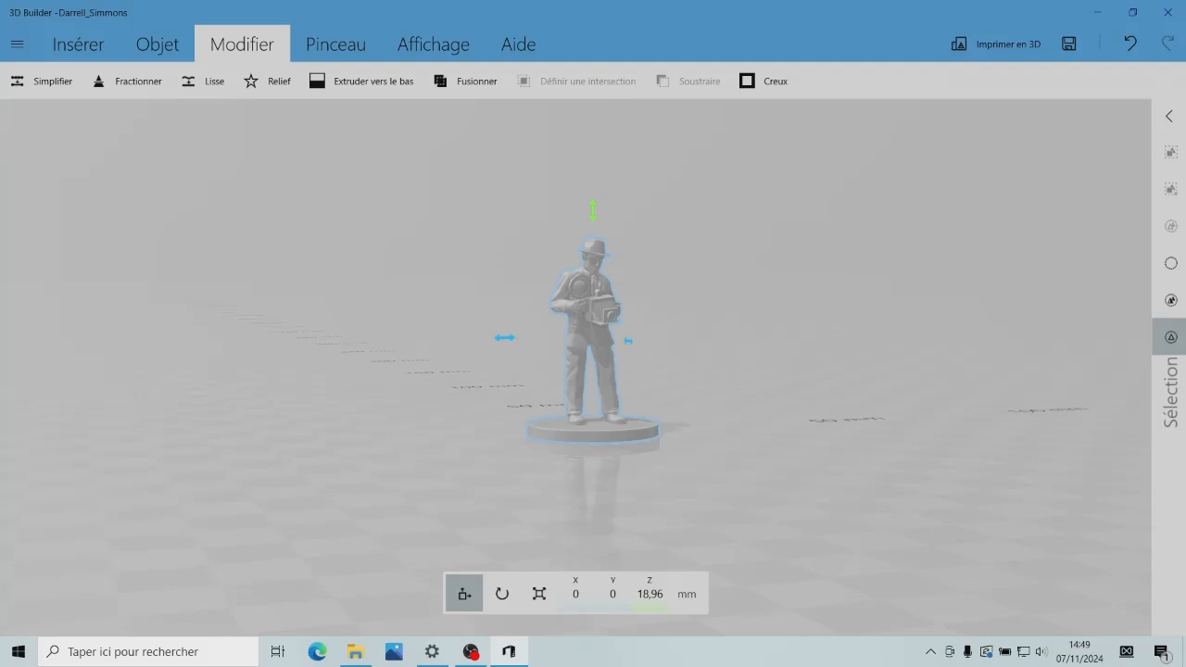
- Move the figurine with its base vertically to a Z position of about 18,5 mm
left_click_drag(593, 106, 593, 215)
mouse_move(741, 398)
left_mouse_down()
mouse_move(741, 204)
mouse_move(741, 416)
left_mouse_up()
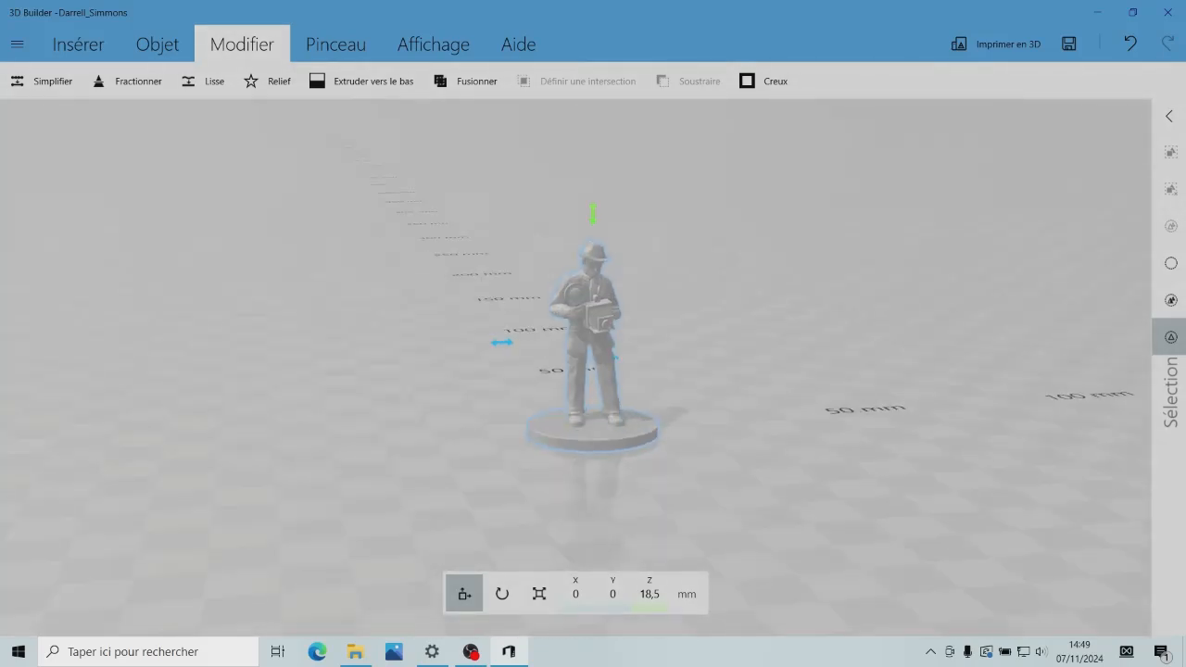